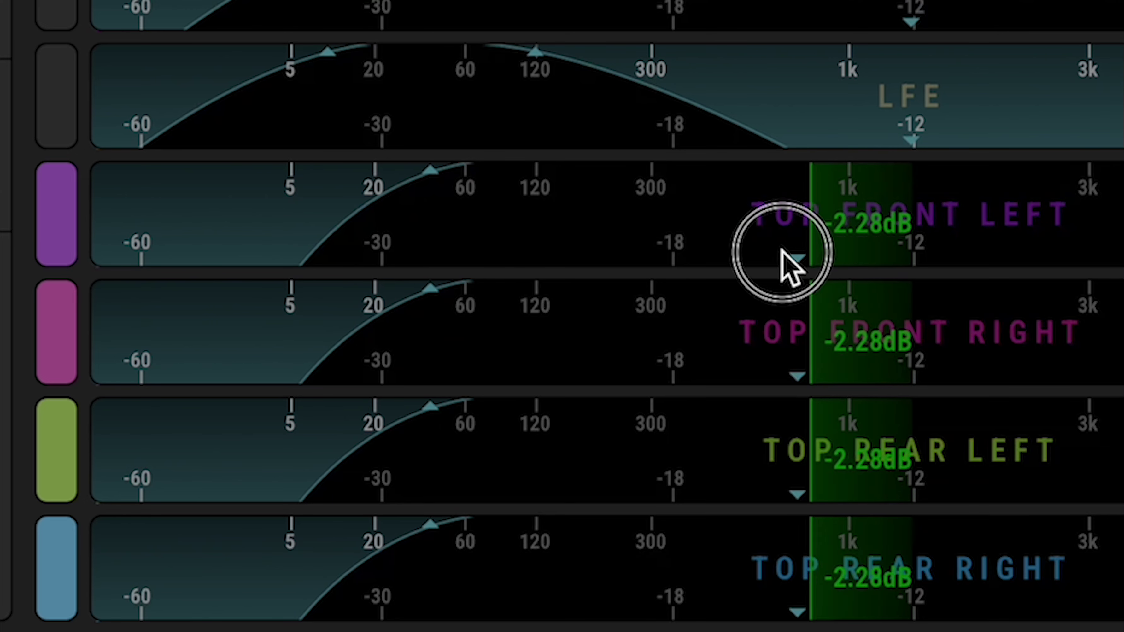
Step: Try a -8.55 dB level band, a filter sweep and -3.3 dB redirect, then insert Spanner on PM_to_2ch
drag(573, 459, 508, 460)
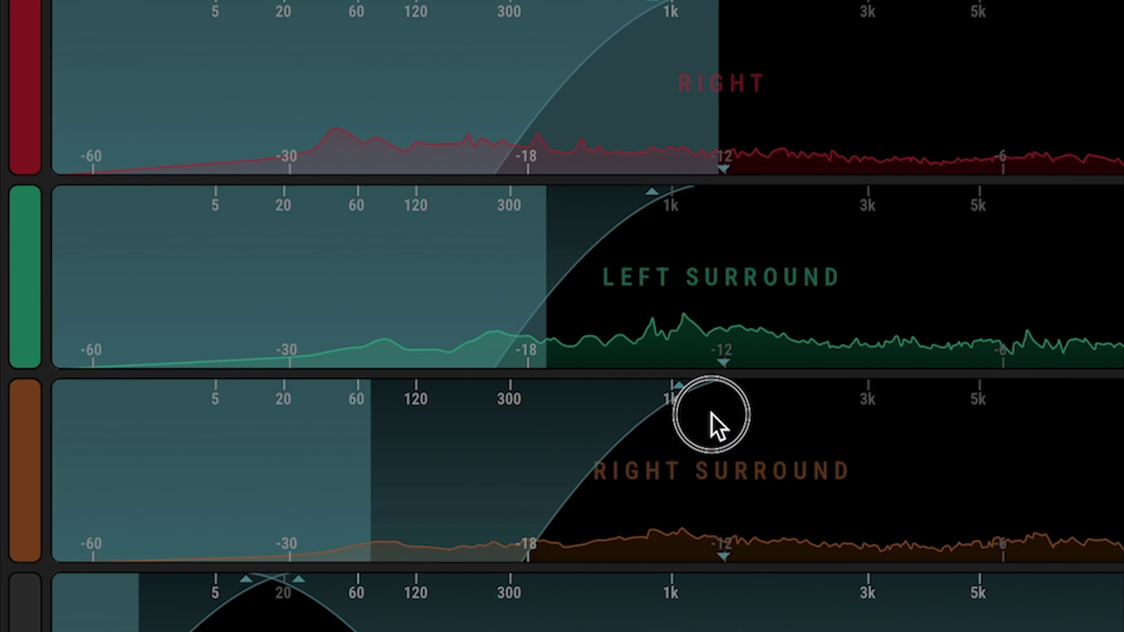
drag(711, 426, 400, 318)
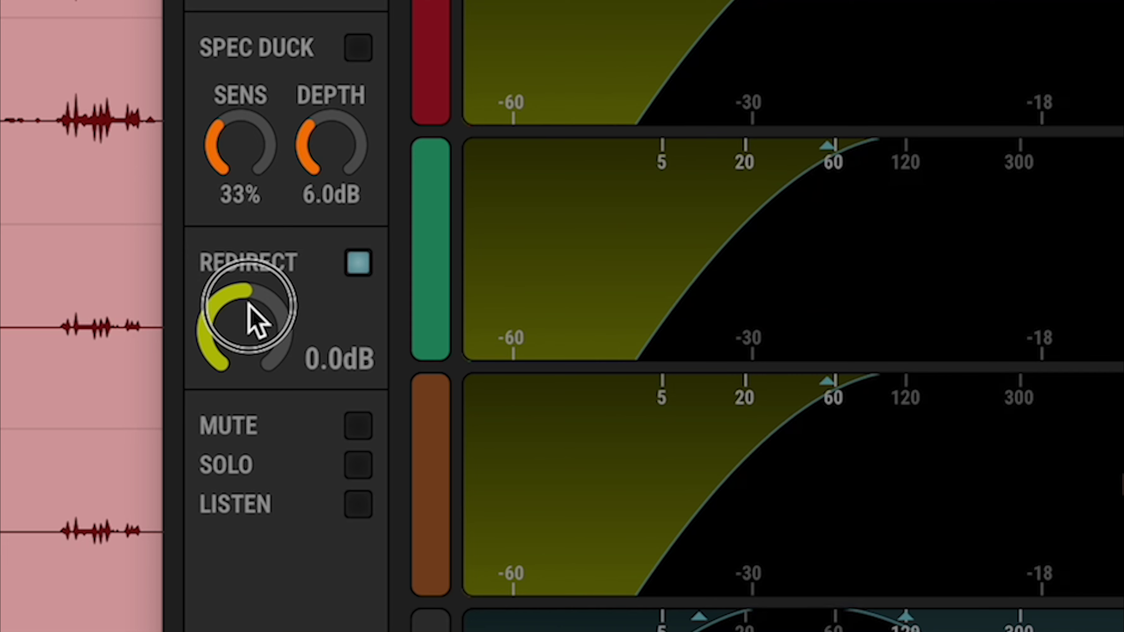
drag(243, 303, 249, 348)
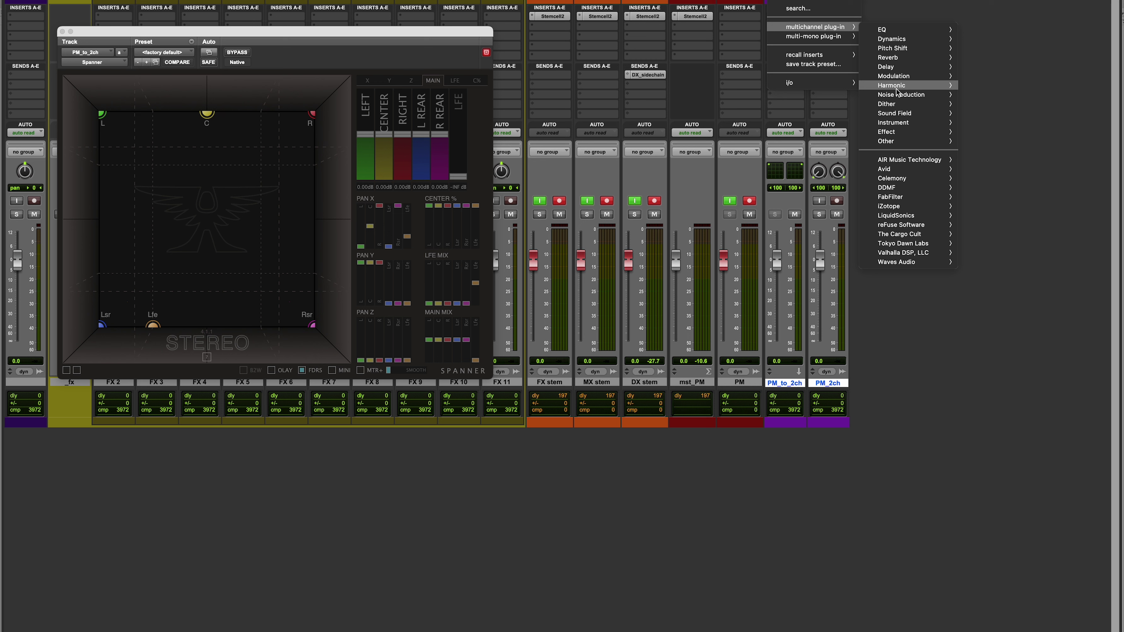
click(986, 259)
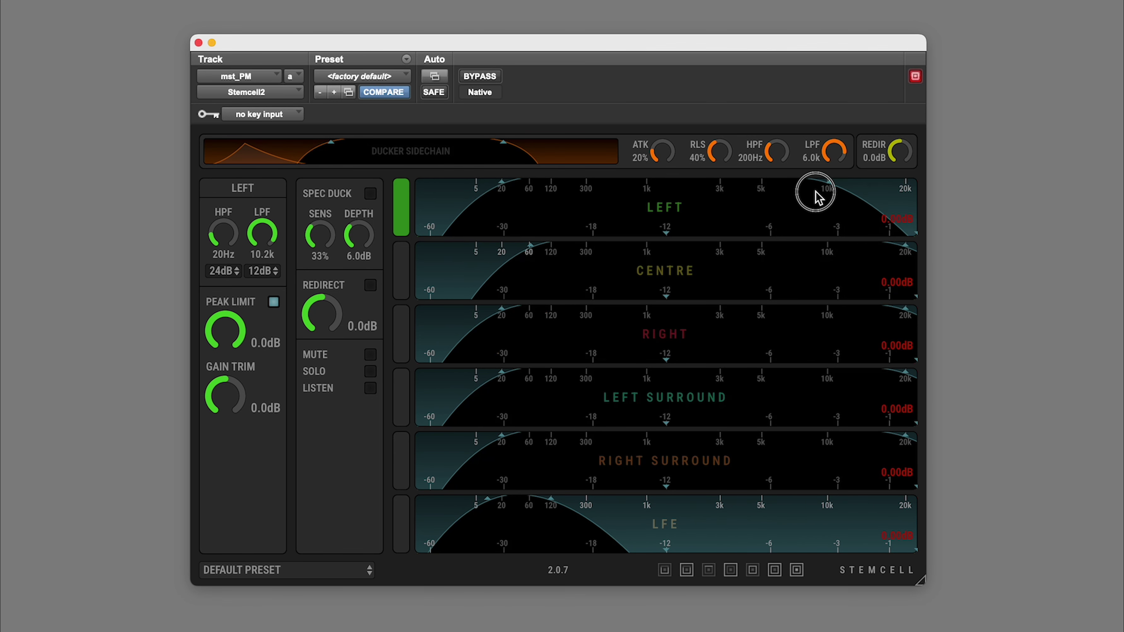
Step: Lower the Left low-pass to 4.0k and trim the Right channel by -7.7 dB
drag(815, 197, 742, 201)
drag(682, 357, 744, 360)
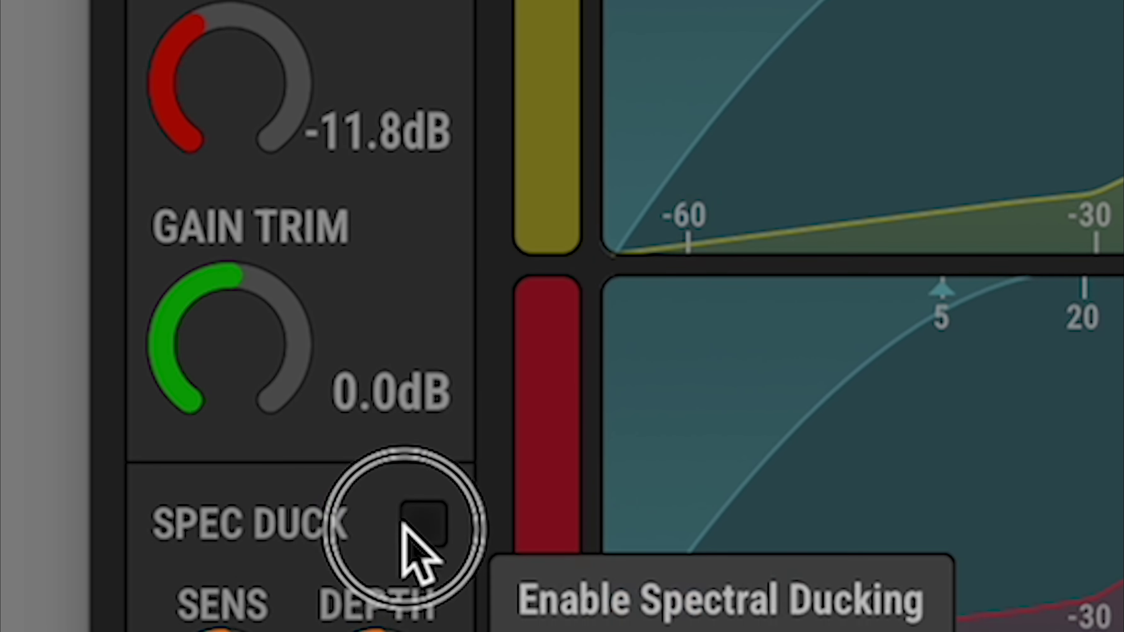
click(405, 525)
click(405, 524)
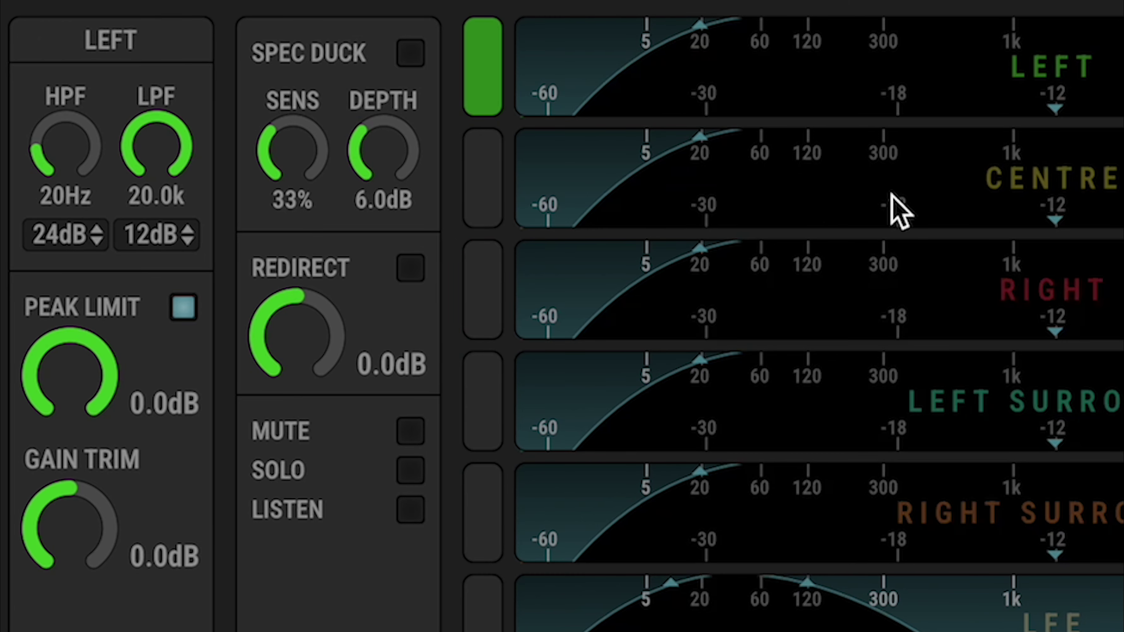
Step: Link the Left, Centre, Right and Left Surround channels for joint editing
click(780, 188)
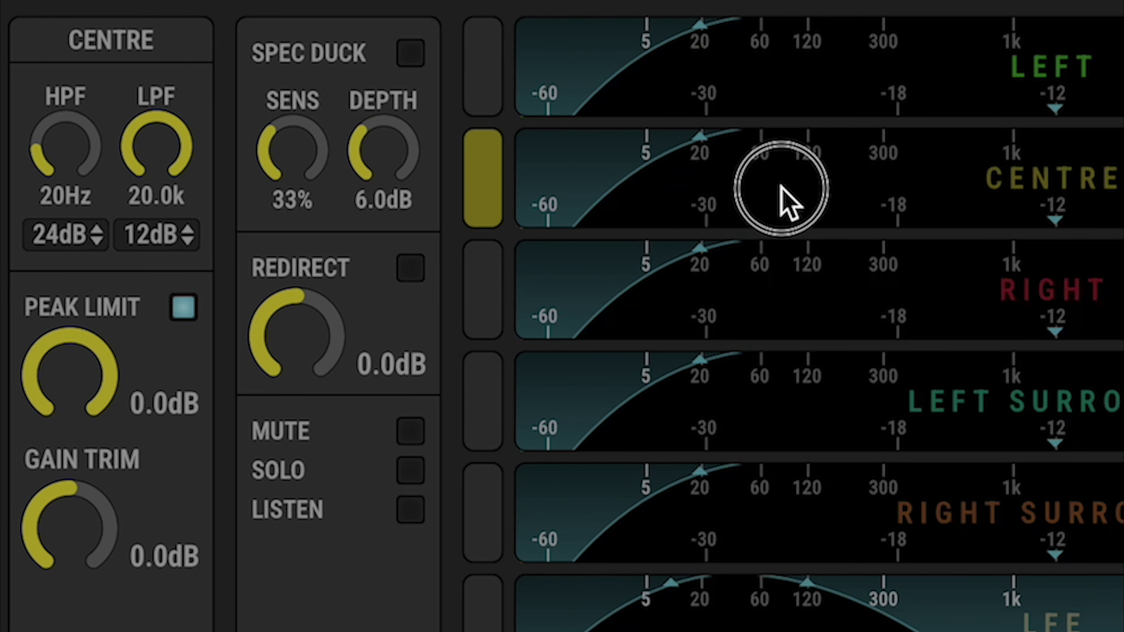
click(781, 305)
click(483, 435)
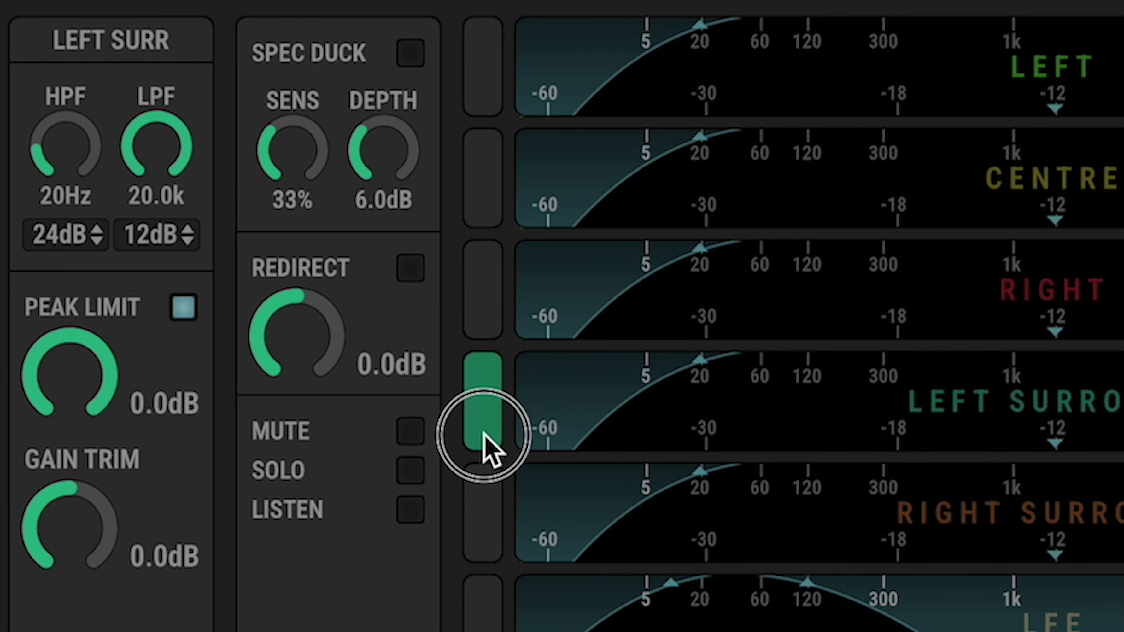
shift+click(487, 547)
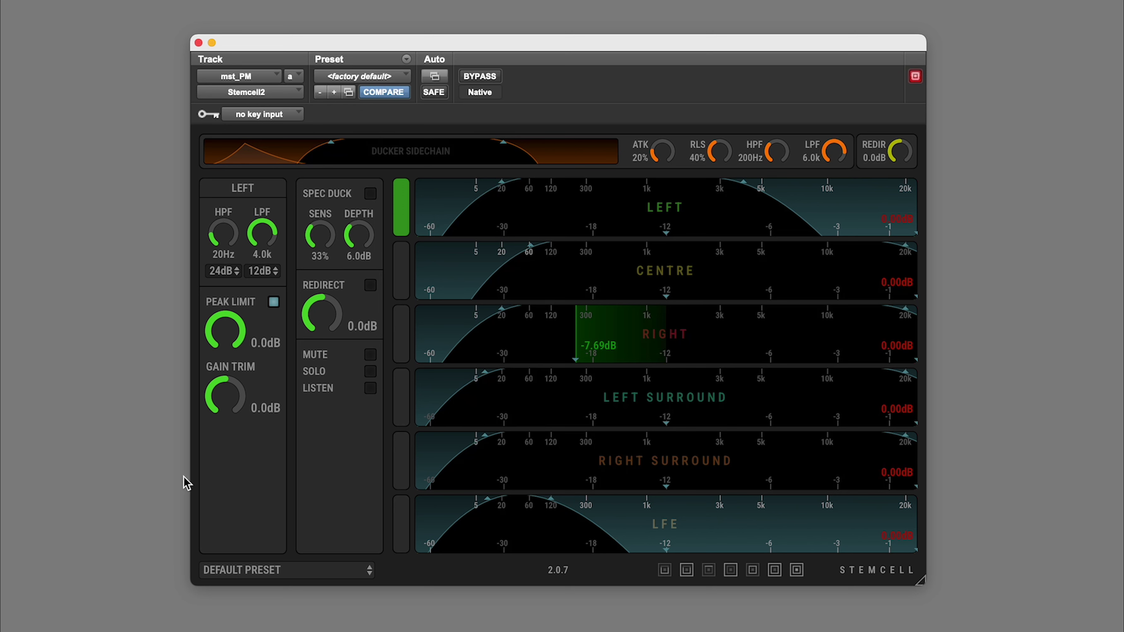
click(404, 292)
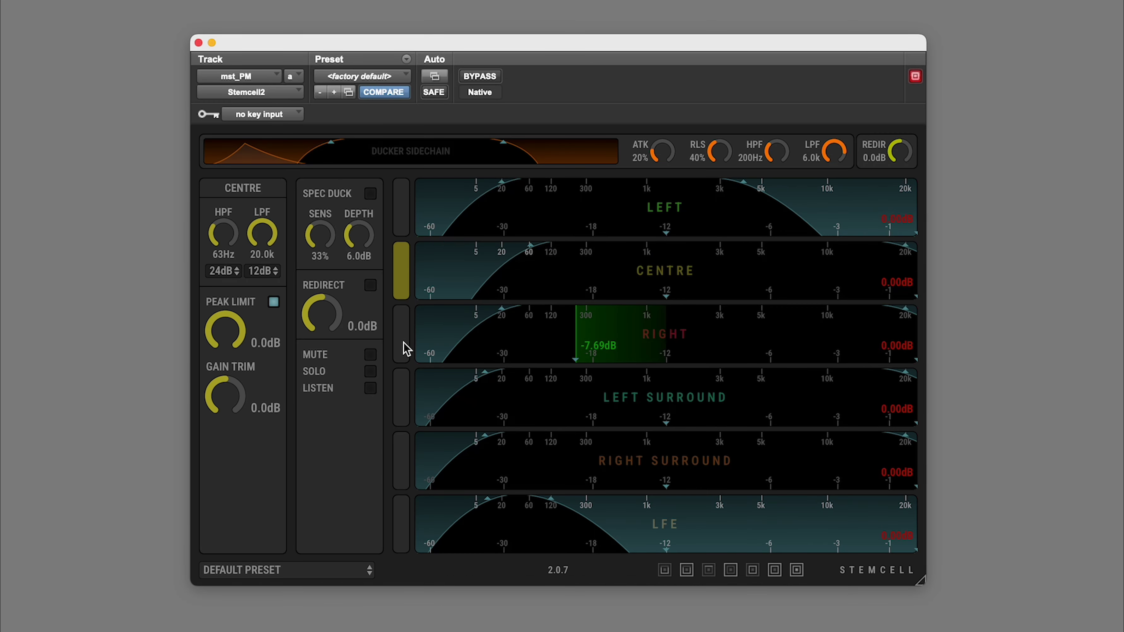
click(494, 212)
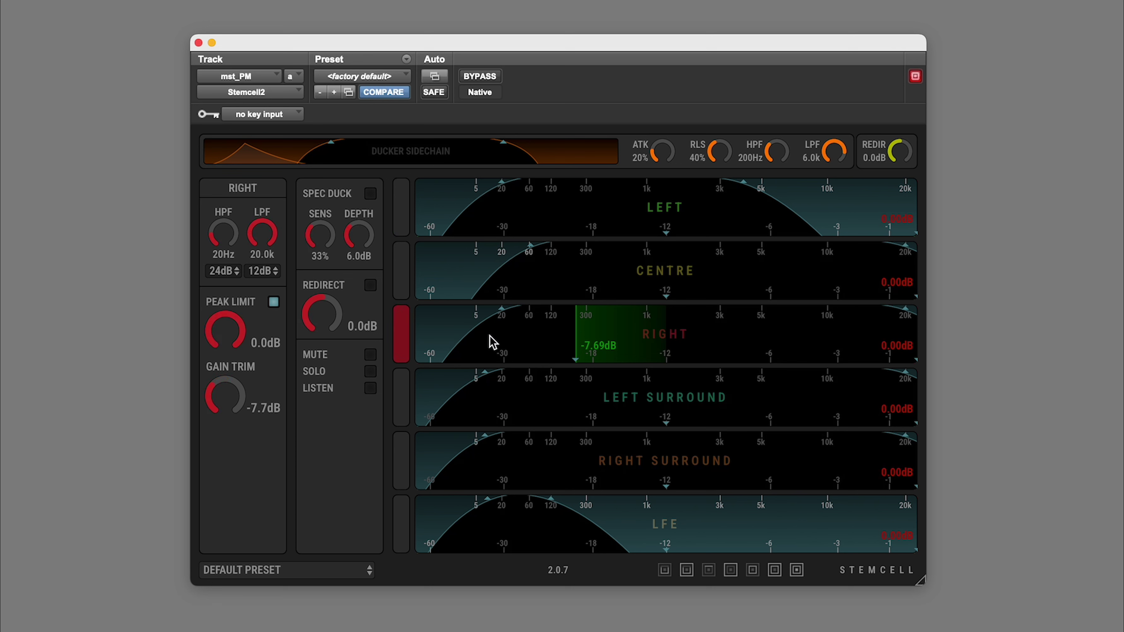
shift+click(487, 213)
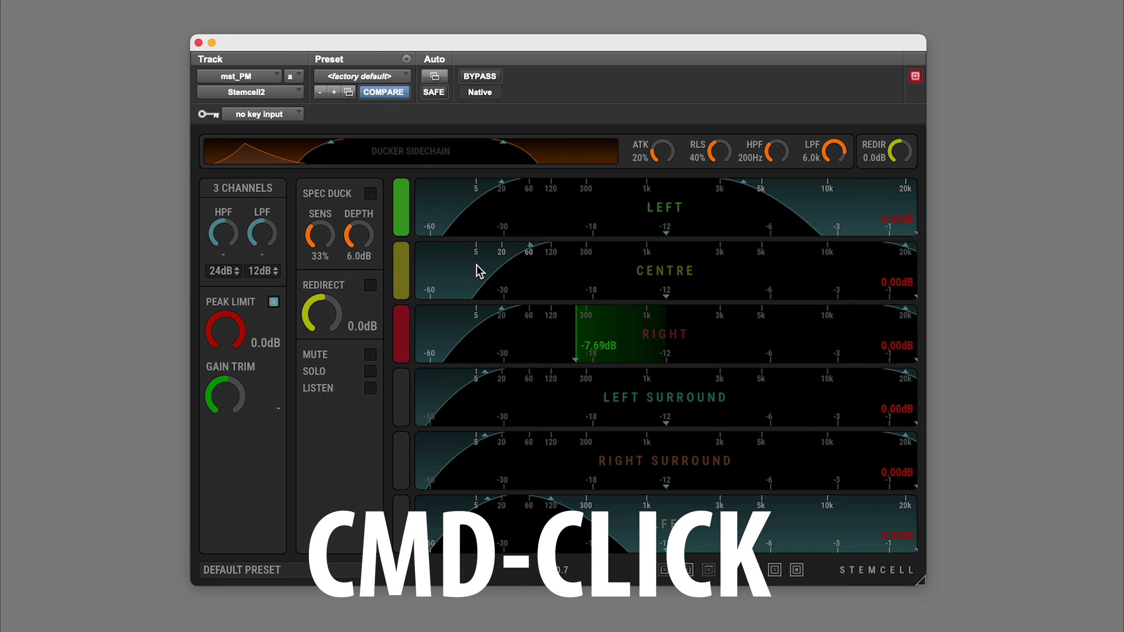
shift+click(465, 415)
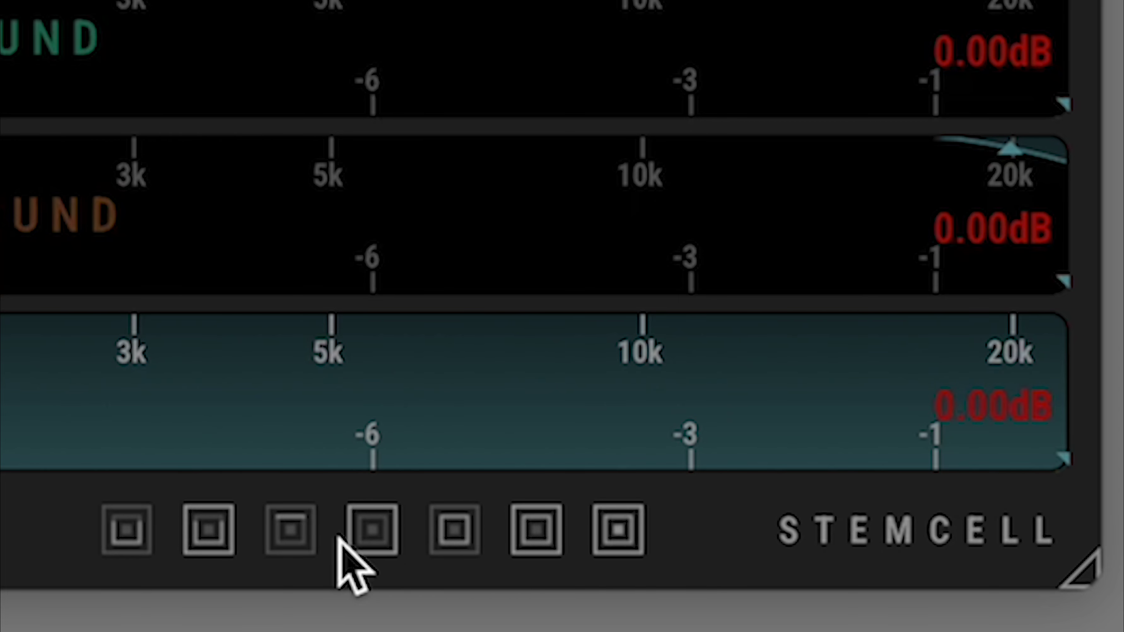
Step: Show the height-channel layout, then toggle Centre's bass redirect off and back on
click(652, 116)
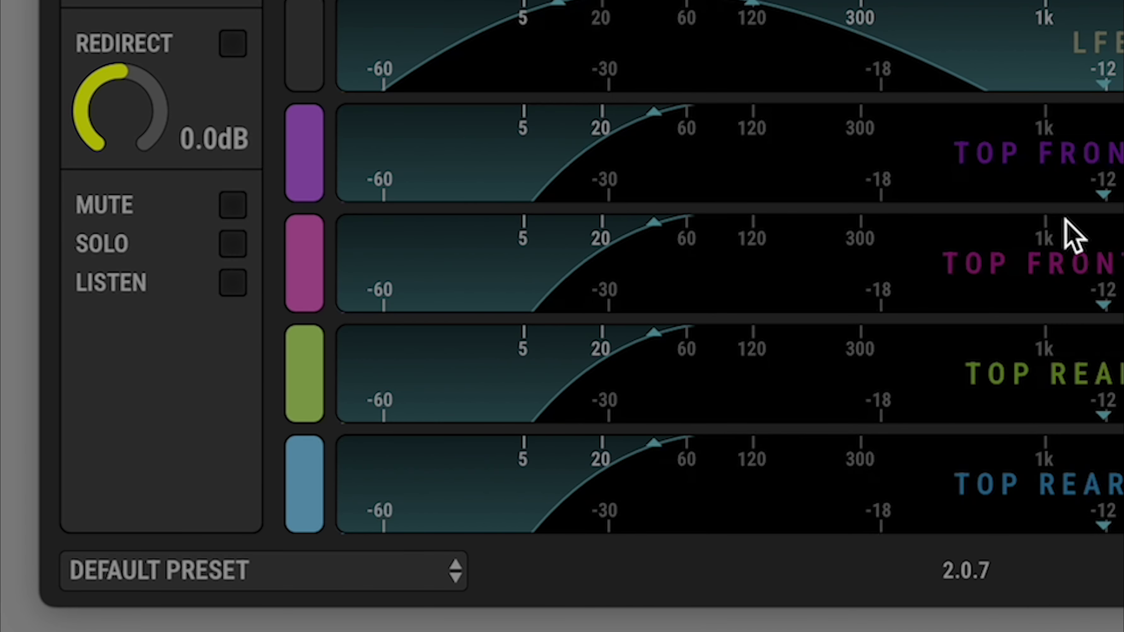
mouse_move(1102, 196)
mouse_down()
mouse_move(804, 195)
mouse_move(1106, 196)
mouse_up()
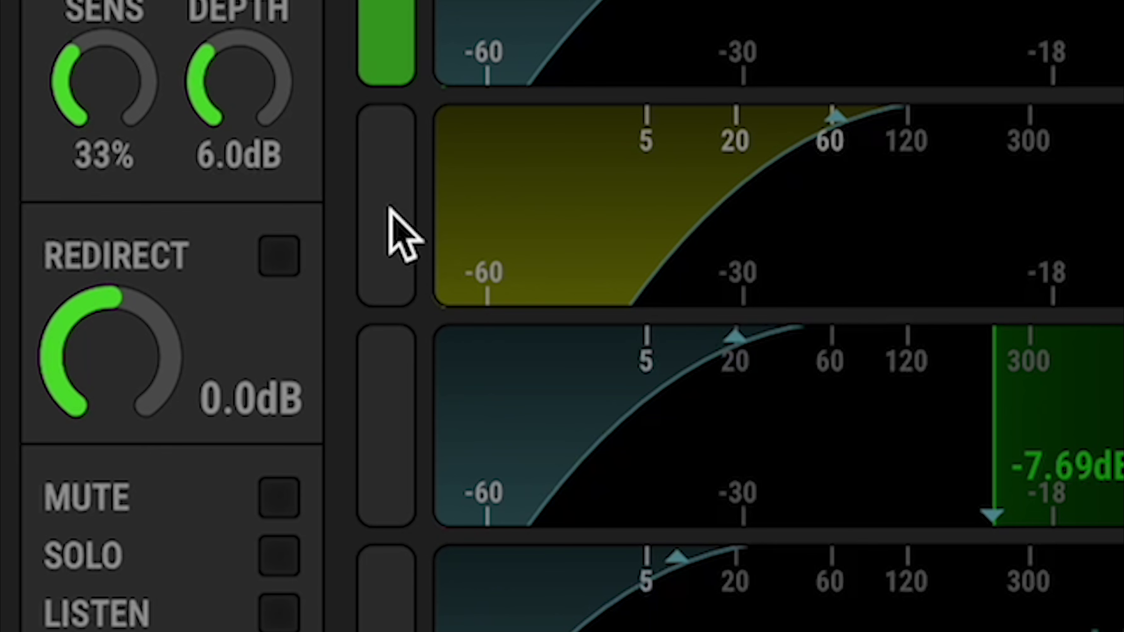
click(389, 213)
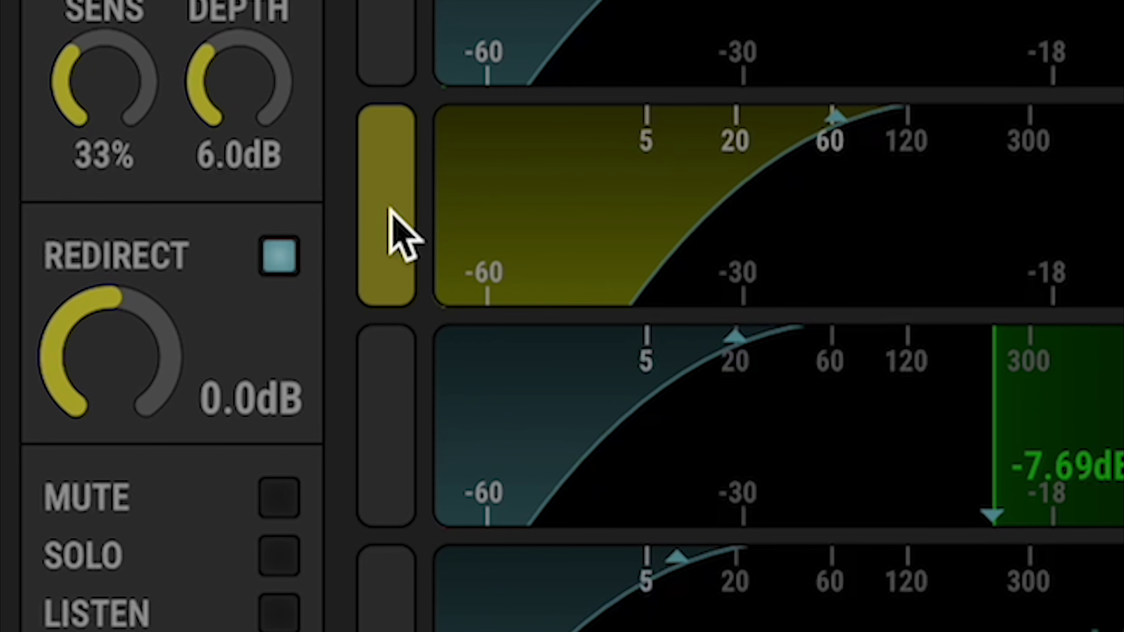
click(283, 257)
click(280, 256)
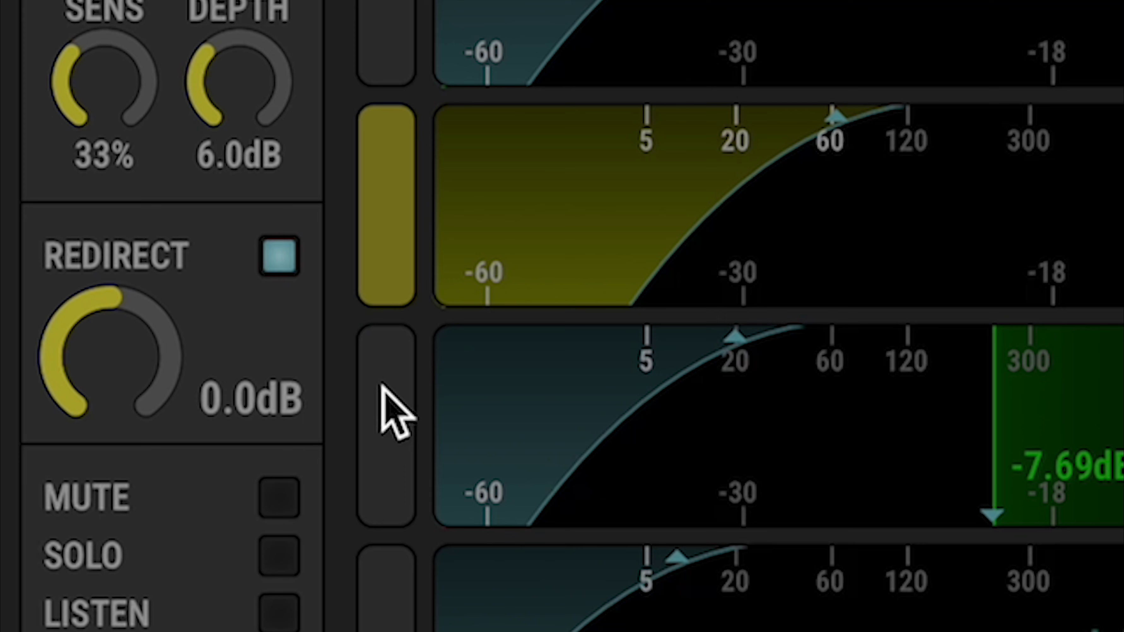
click(380, 405)
click(389, 257)
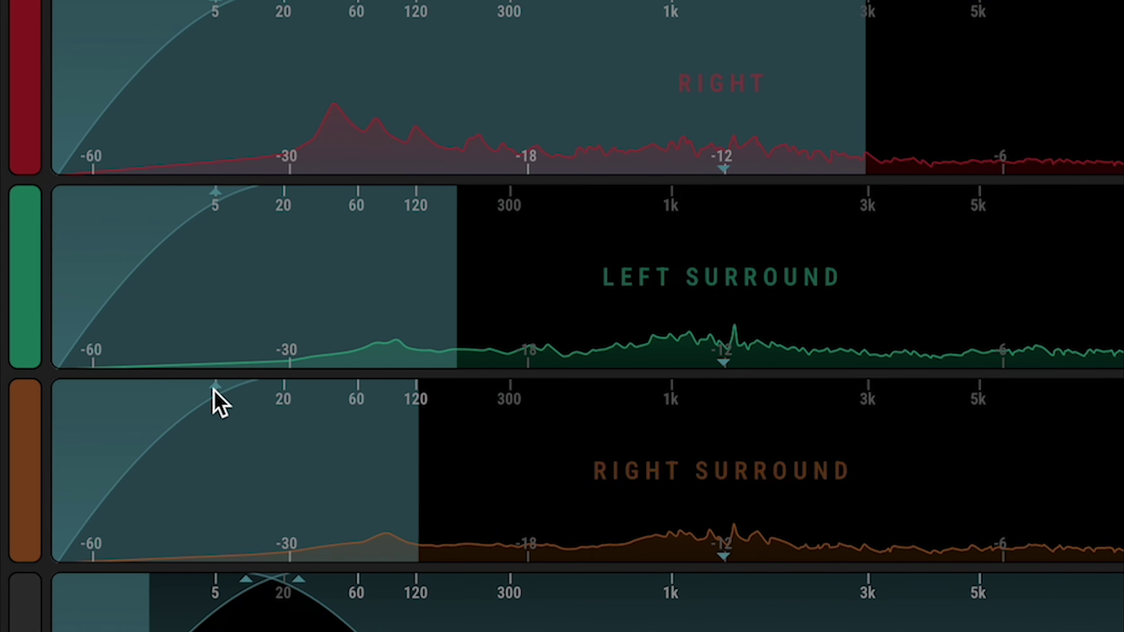
Step: Steepen the LFE low-pass, redirect low bass to the LFE, and raise the high-pass to about 52 Hz
drag(213, 401, 93, 424)
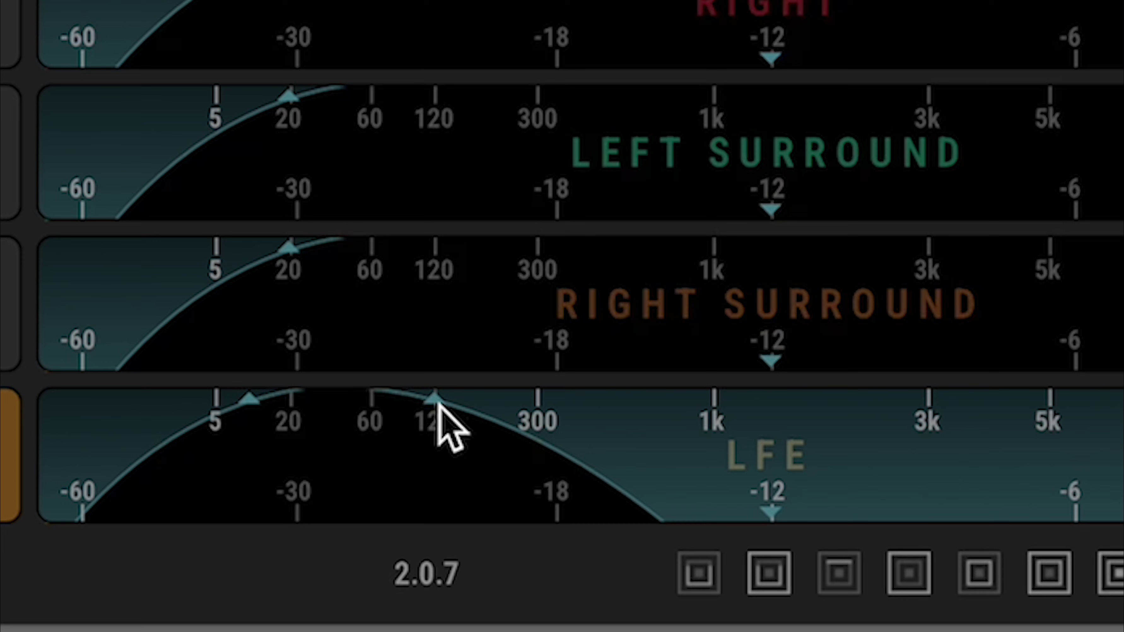
scroll(438, 402, up, 3)
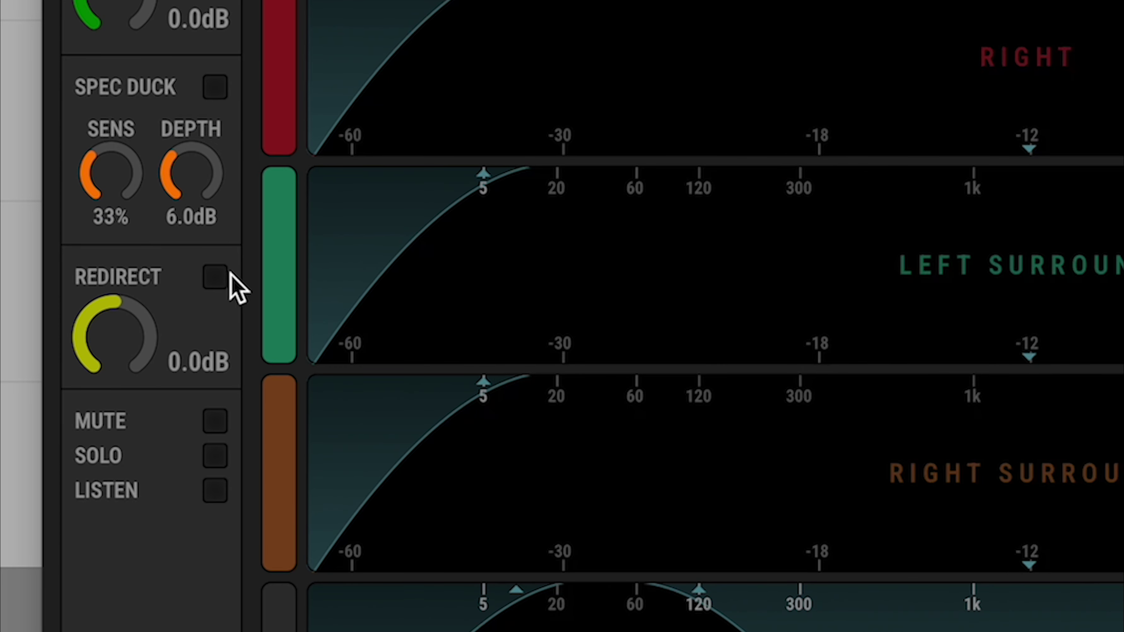
click(228, 275)
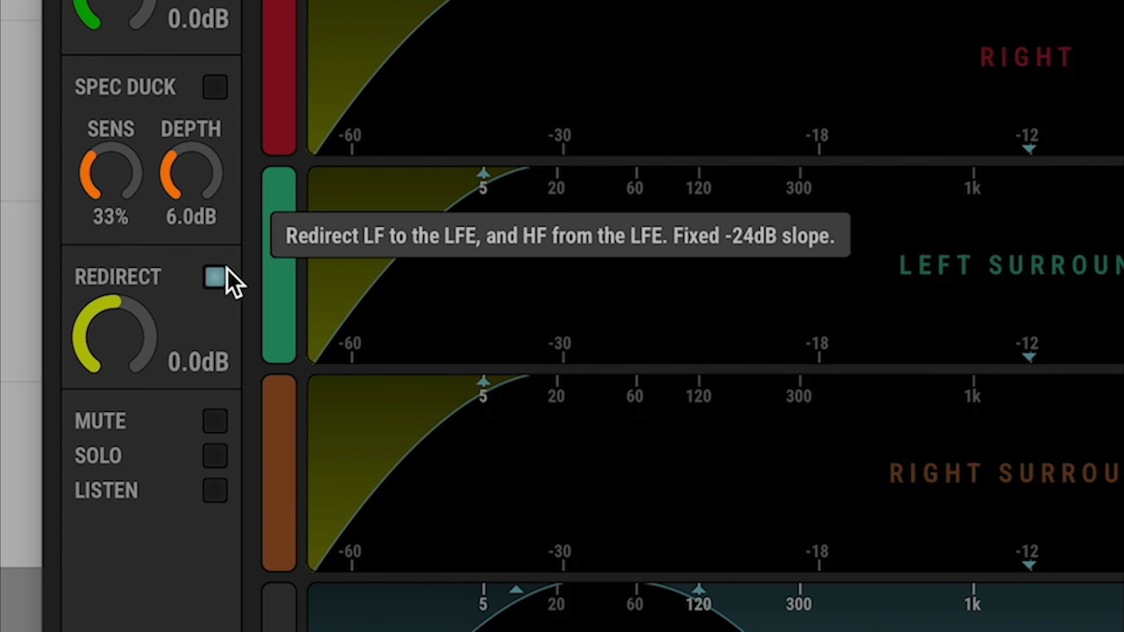
drag(481, 175, 620, 181)
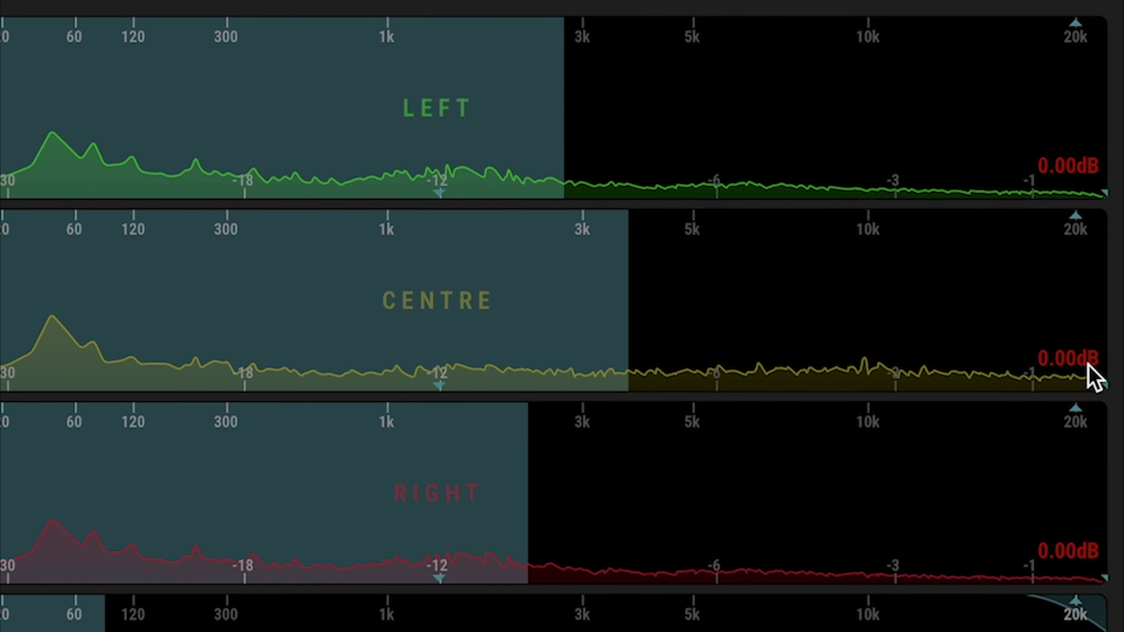
Step: Set limiter ceilings to LFE -1.57, Left -4.90, Centre -2.50, Right about -4.63 dB
drag(1086, 369, 440, 394)
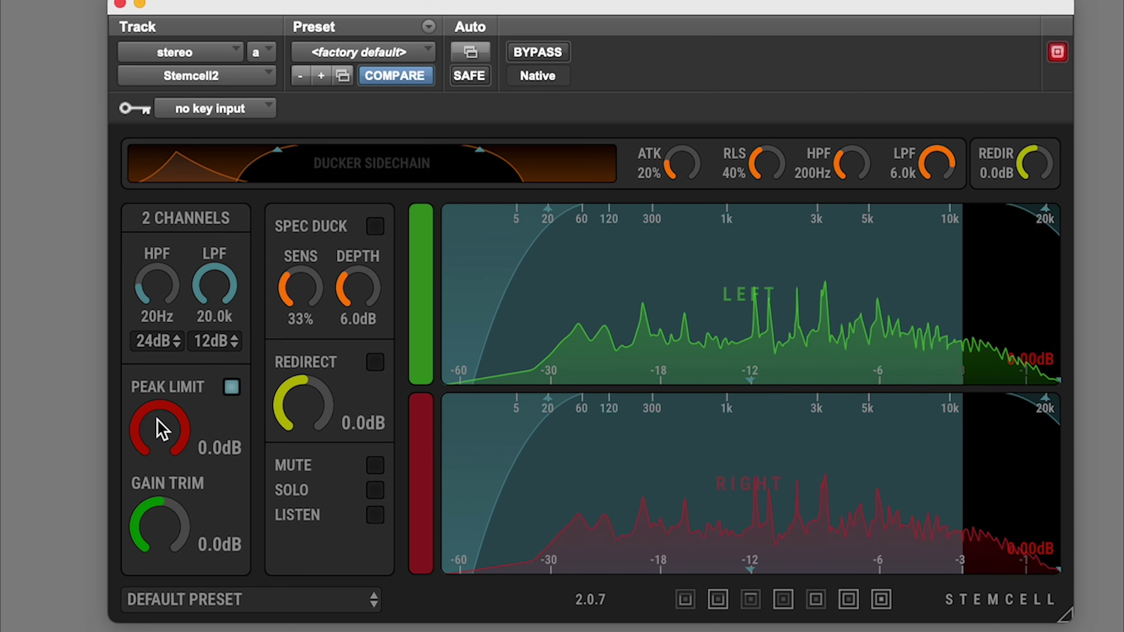
drag(162, 436, 153, 514)
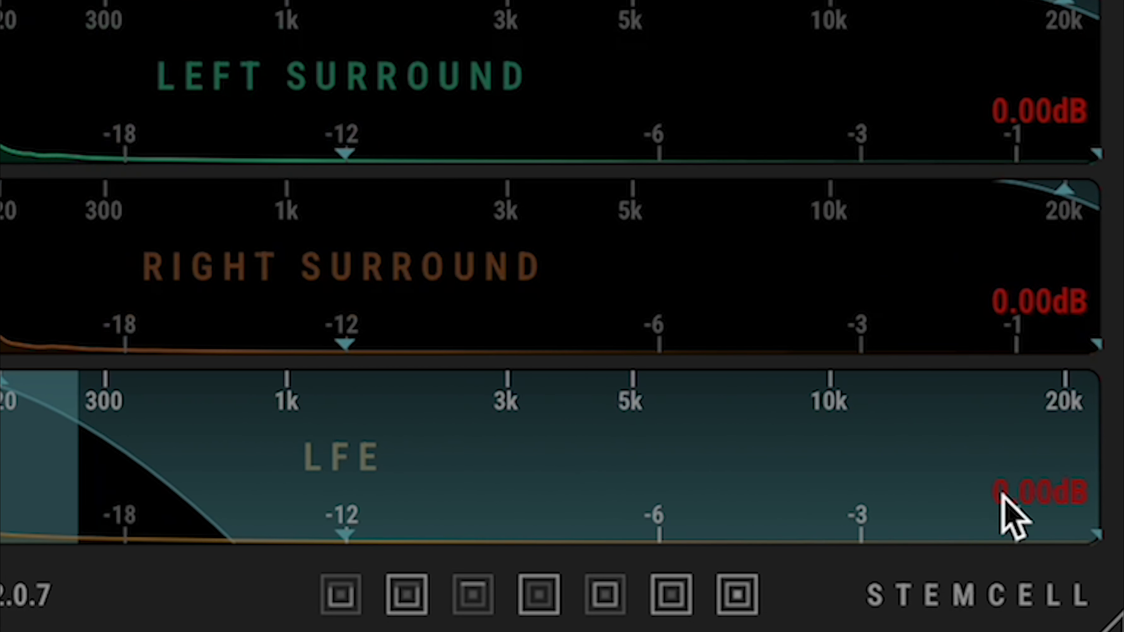
mouse_move(1002, 529)
mouse_down()
mouse_move(958, 516)
mouse_move(929, 529)
mouse_move(217, 527)
mouse_move(220, 547)
mouse_up()
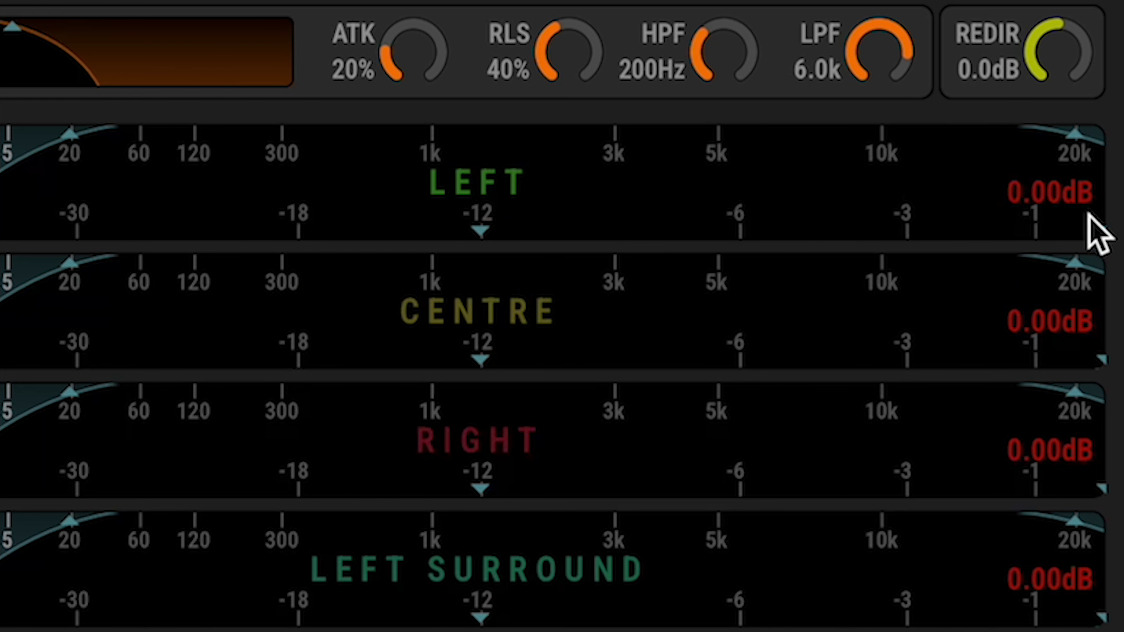
drag(1090, 215, 797, 230)
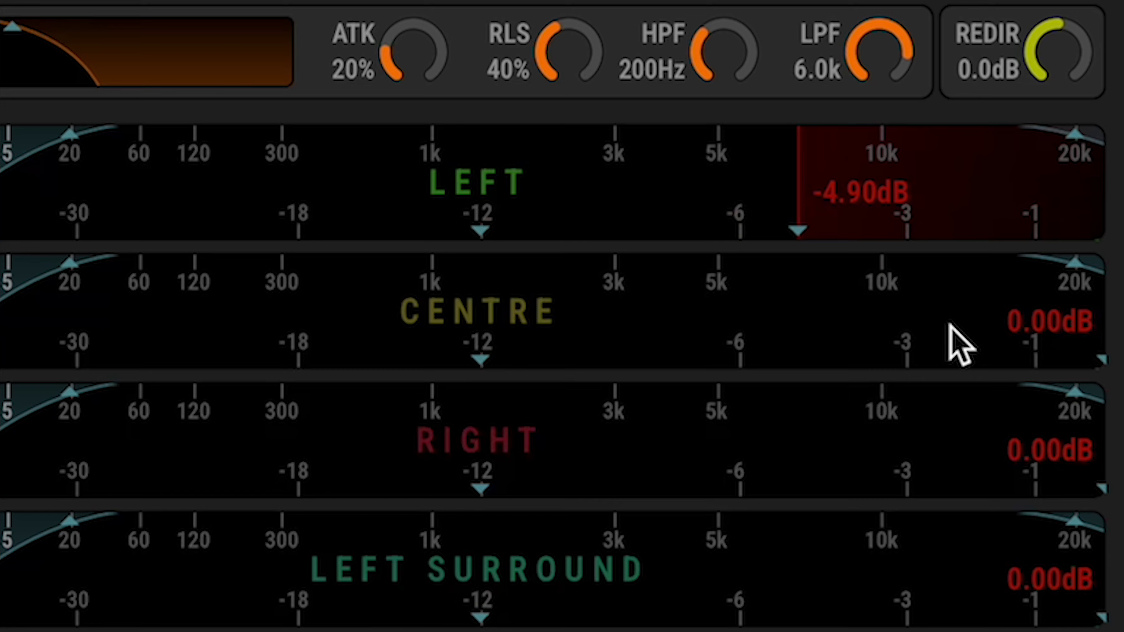
drag(1091, 352, 929, 352)
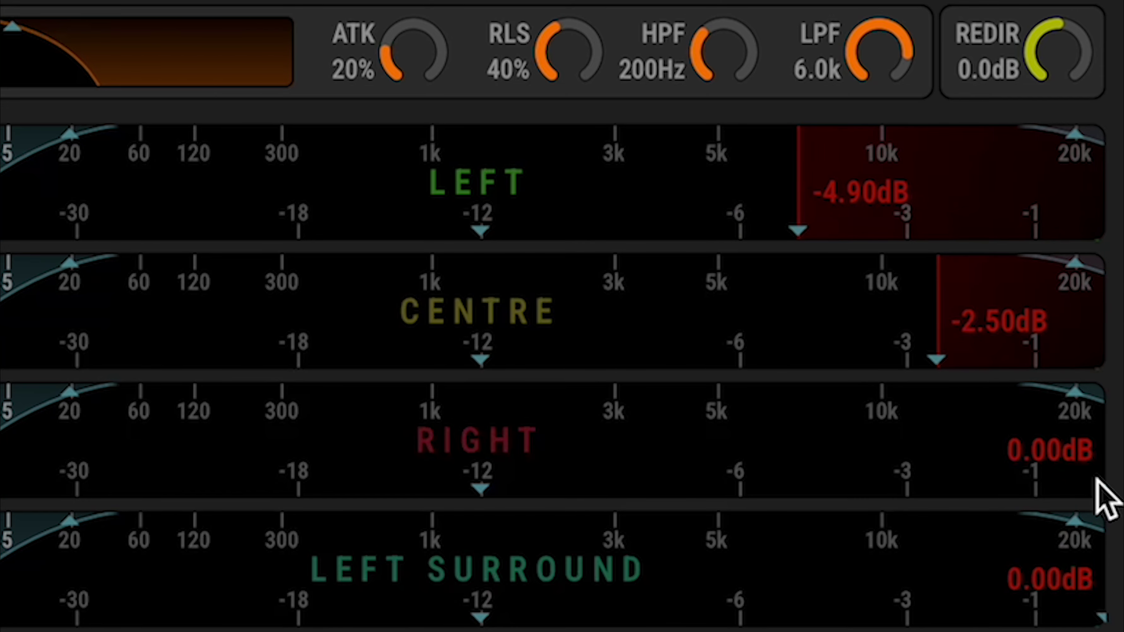
drag(1096, 479, 805, 504)
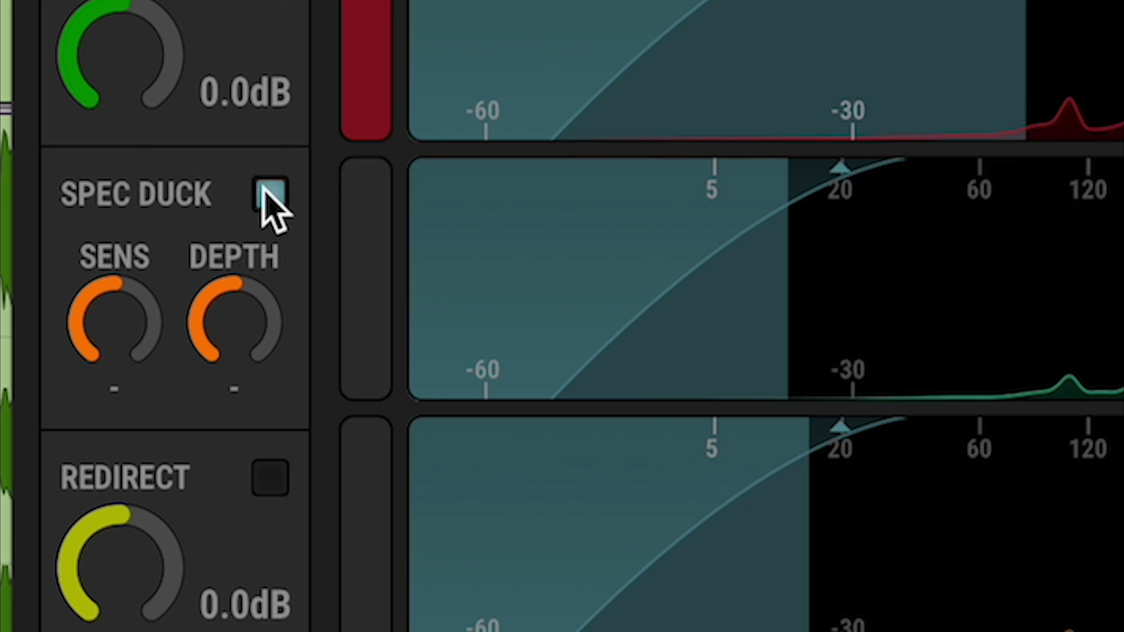
Step: Tick SPEC DUCK and key the MX track's StemCell from the DX_sidechain bus
click(268, 195)
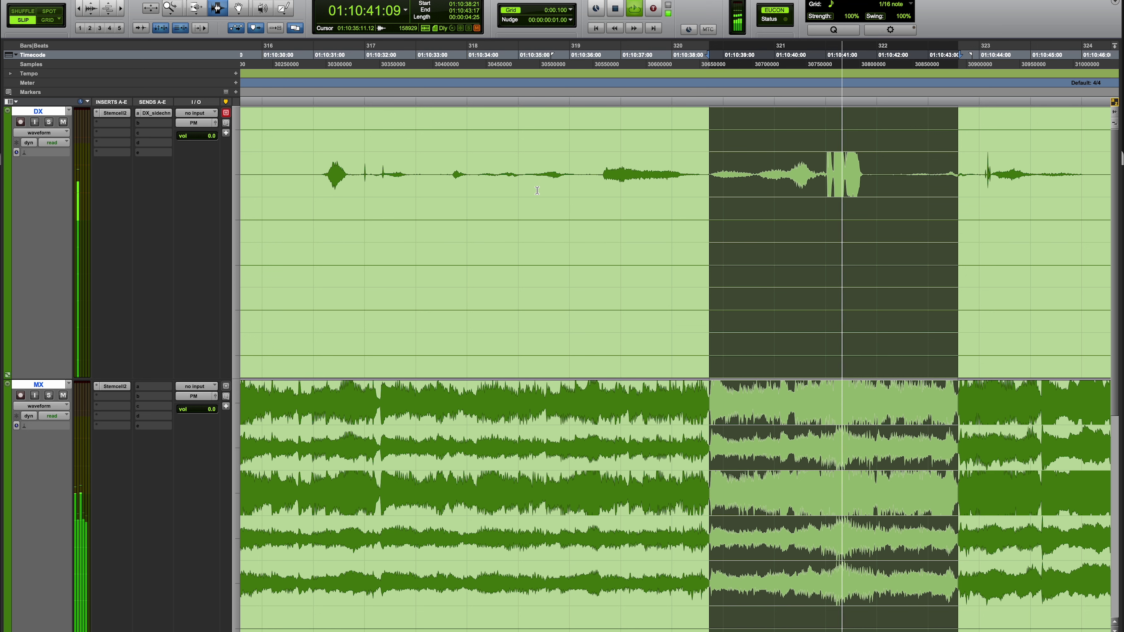
click(112, 389)
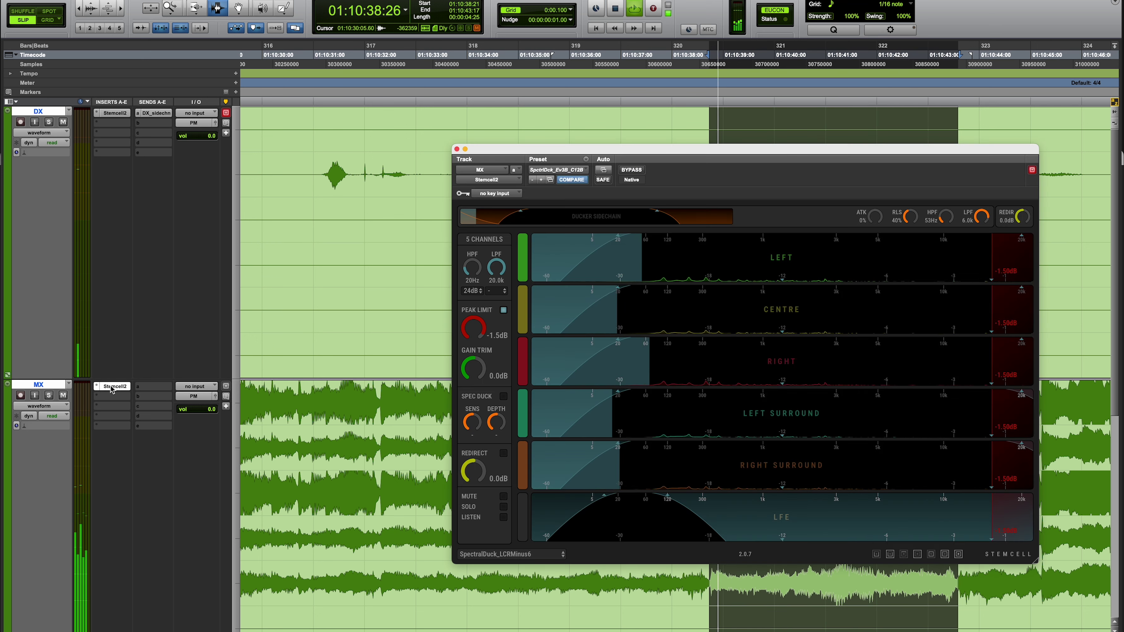
click(502, 194)
mouse_move(509, 194)
click(571, 199)
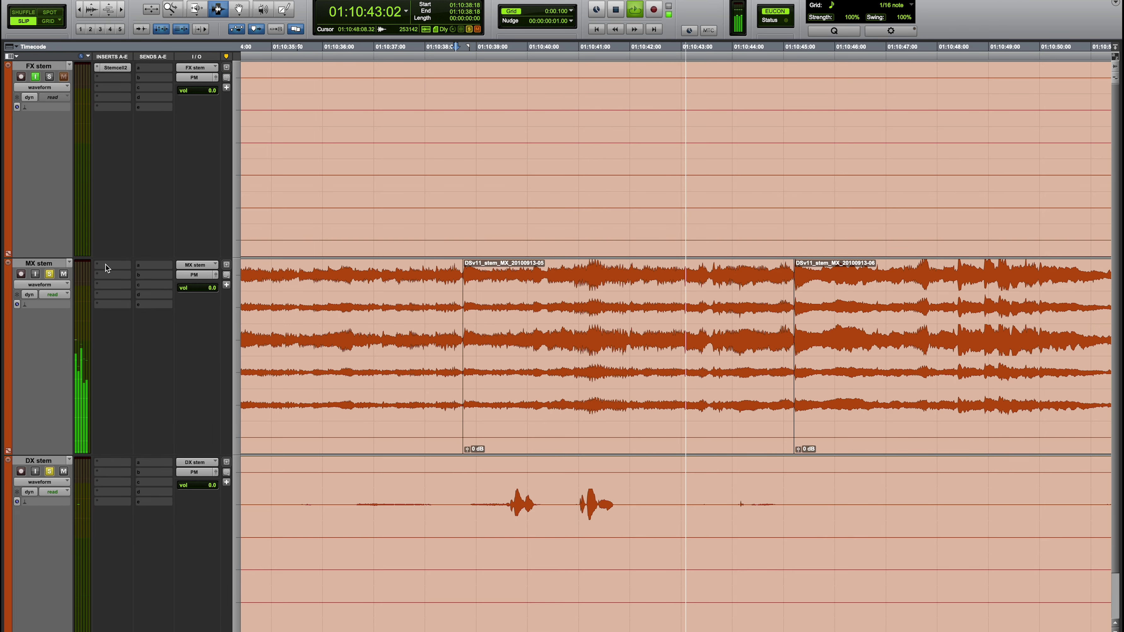
Step: Insert Stemcell2 (5.1) on MX stem and send DX stem to the DX_sidechain bus
click(107, 267)
mouse_move(248, 426)
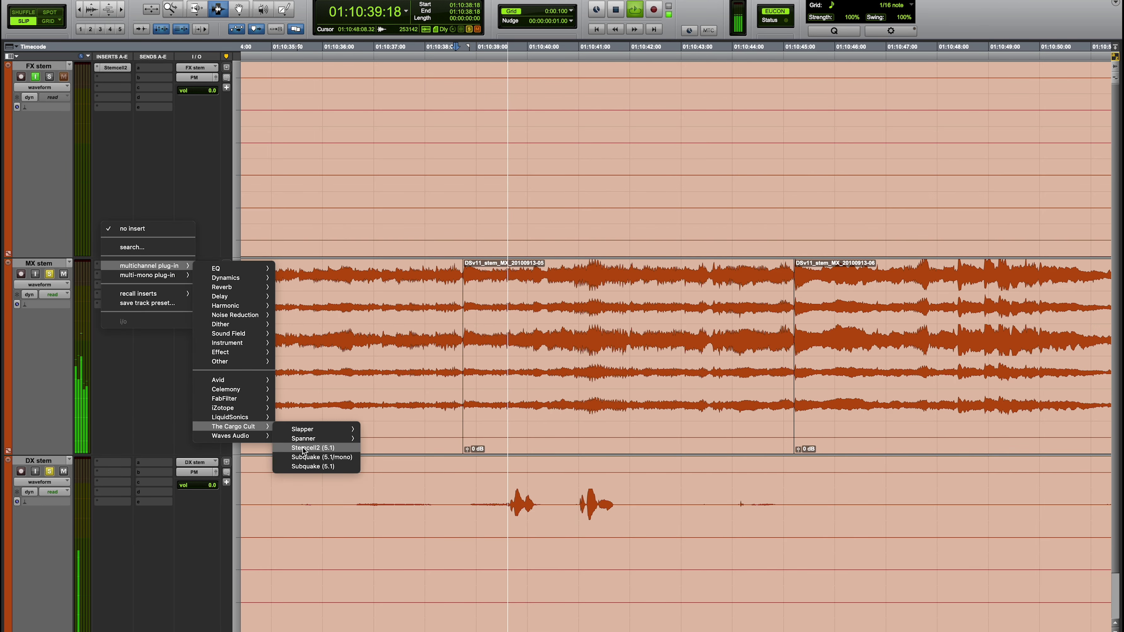
click(312, 448)
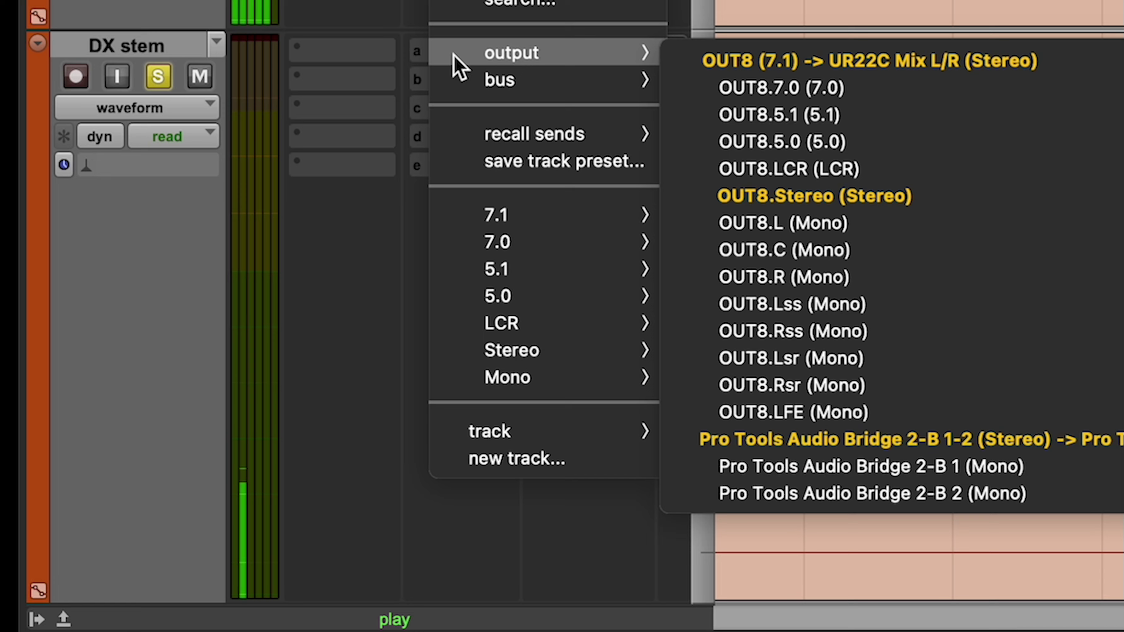
mouse_move(477, 87)
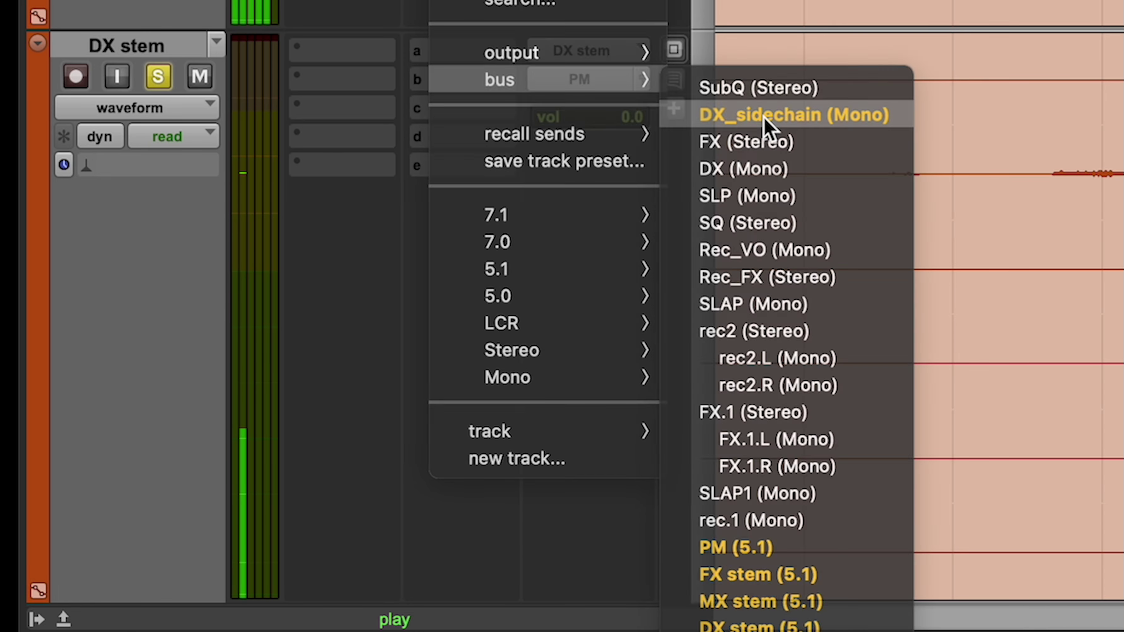
click(764, 116)
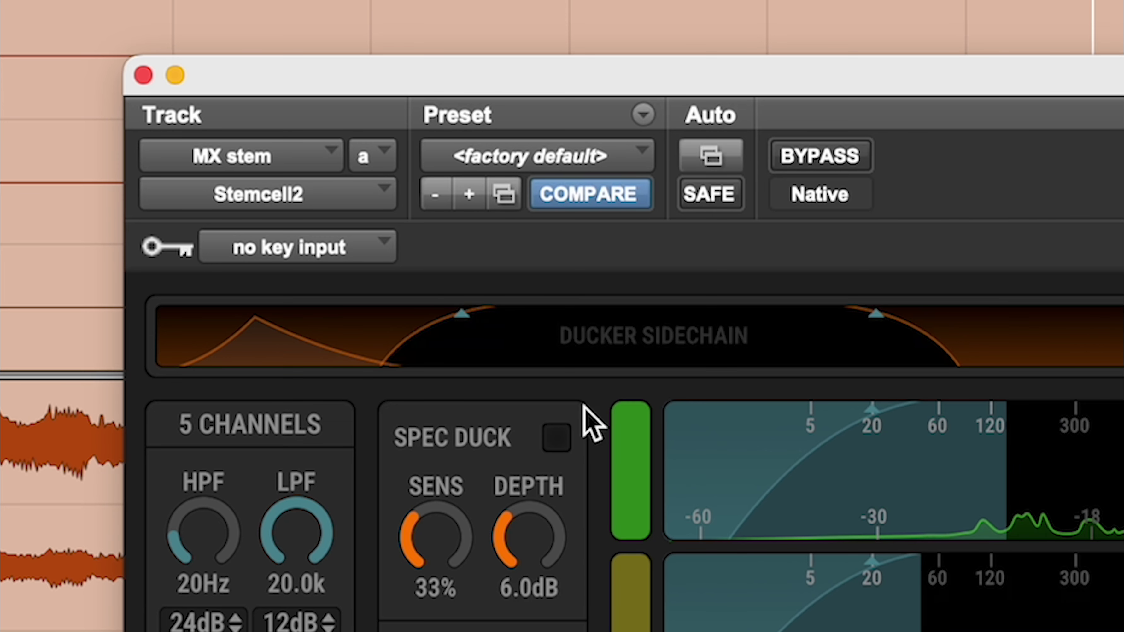
Step: Key Stemcell2 from DX_sidechain and switch spectral ducking on
click(281, 259)
mouse_move(283, 292)
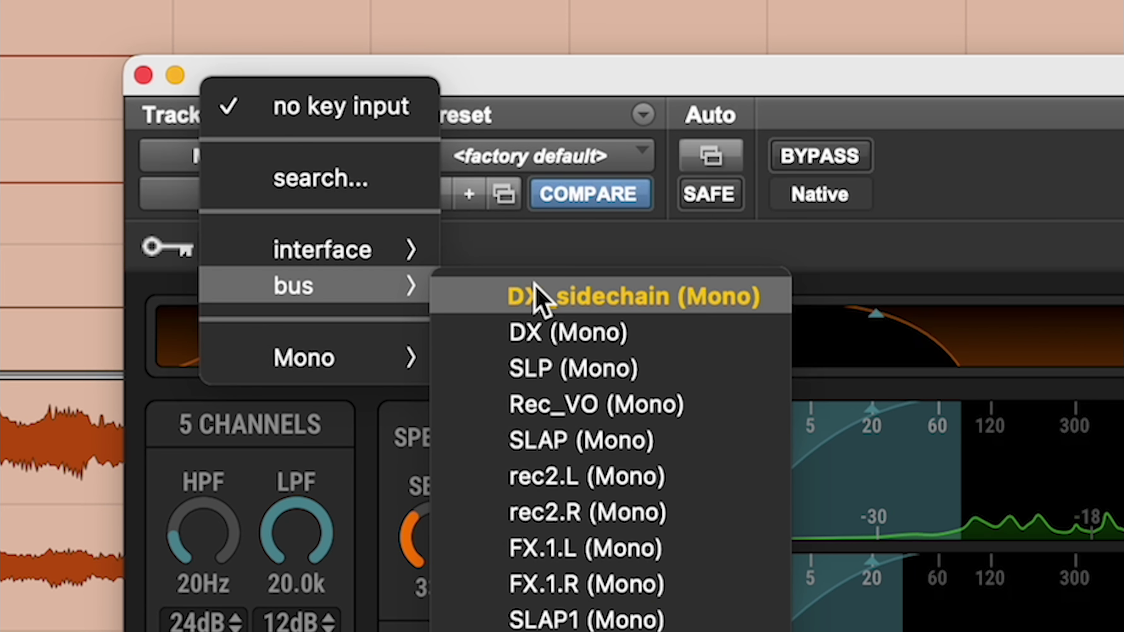
click(534, 296)
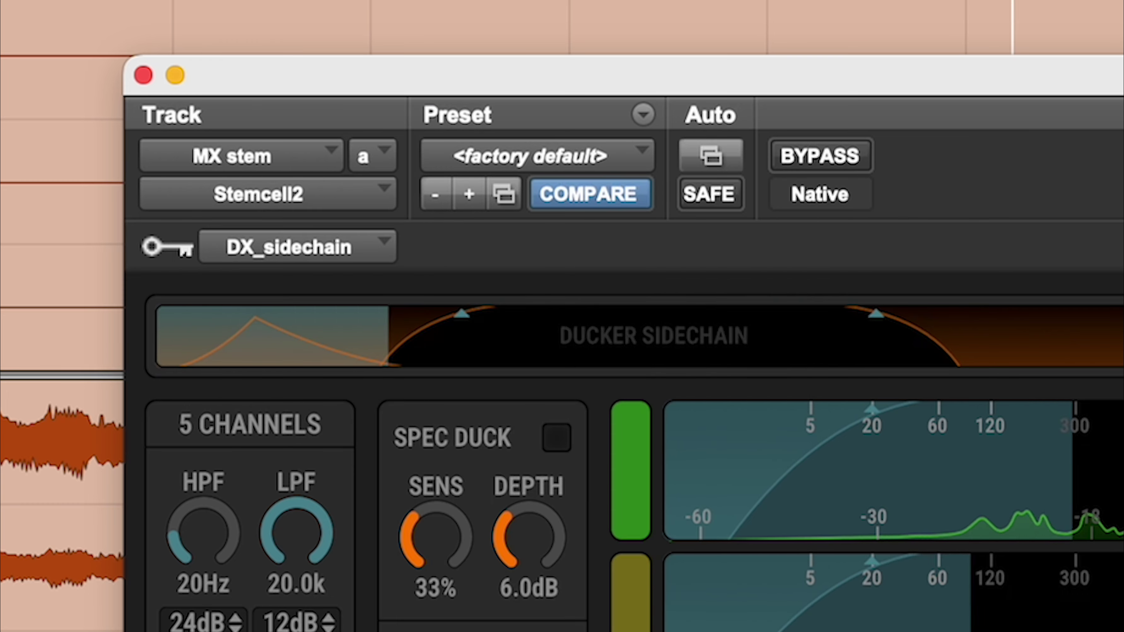
click(556, 437)
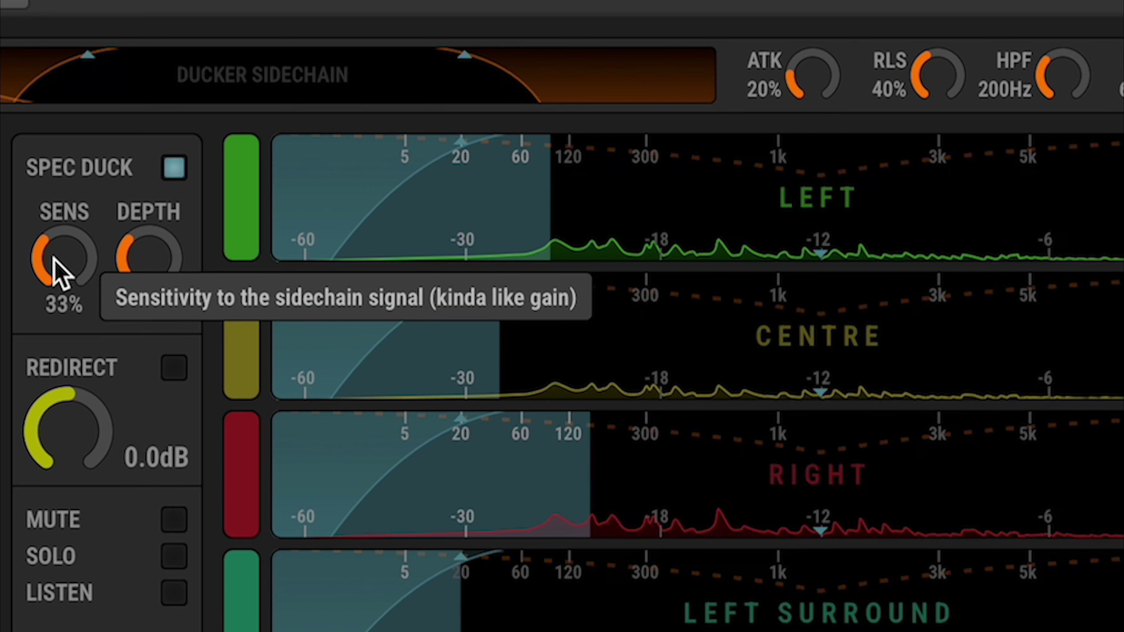
Step: Raise ducking sensitivity to 100% and ducking depth to about 15 dB
drag(53, 258, 50, 0)
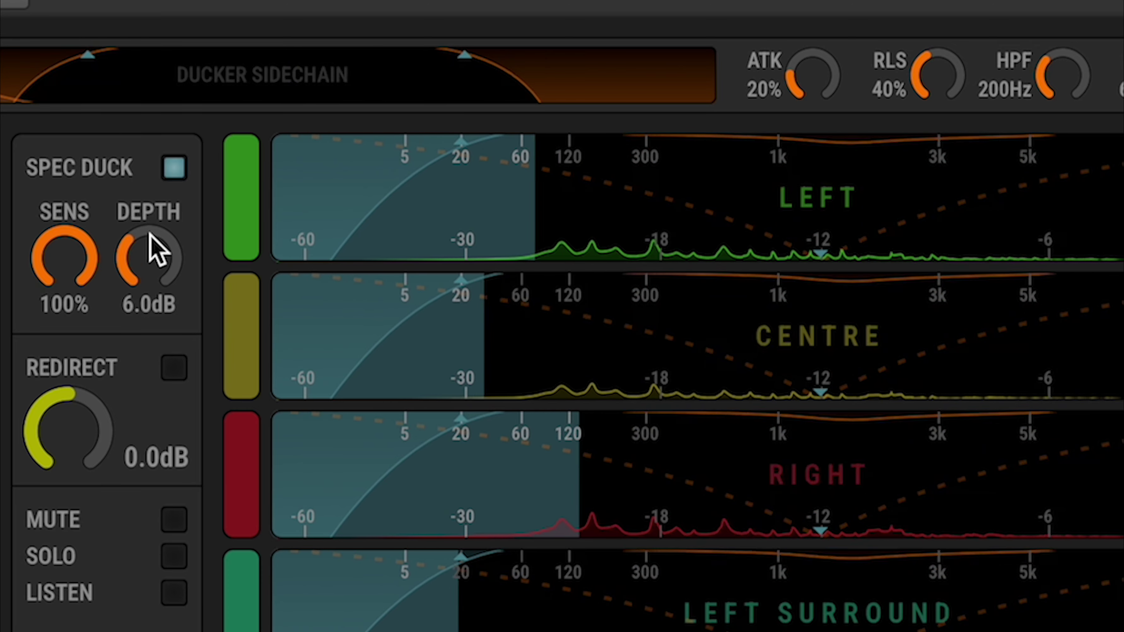
drag(151, 234, 128, 0)
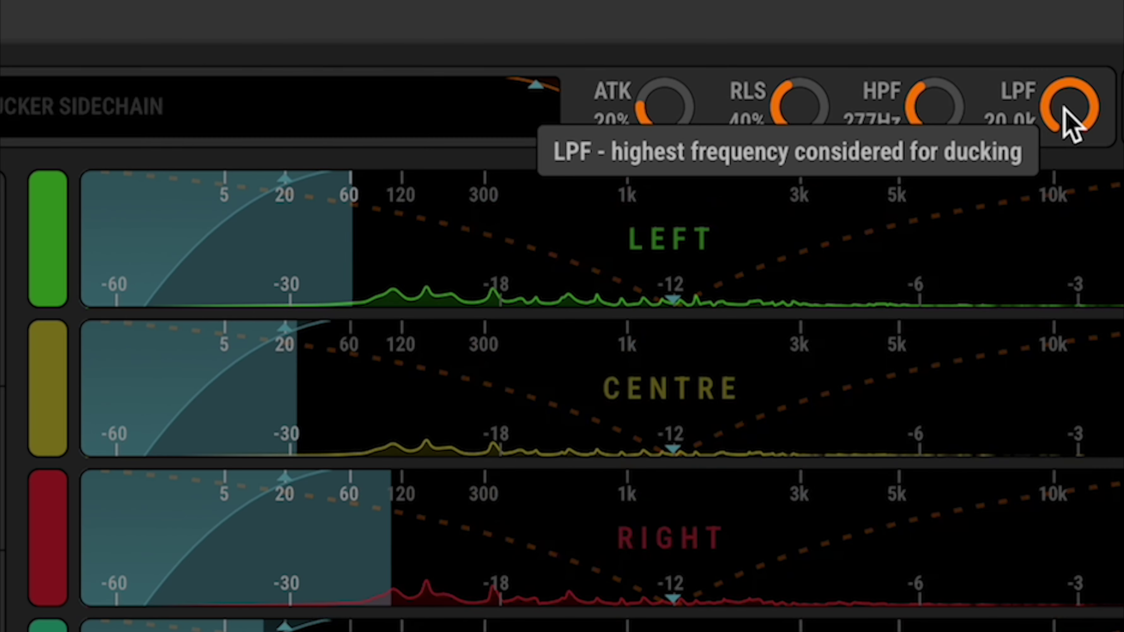
Step: Lower the ducker's top frequency to 6.2k and audition attack and release, returning both to 0%
drag(1065, 110, 1062, 194)
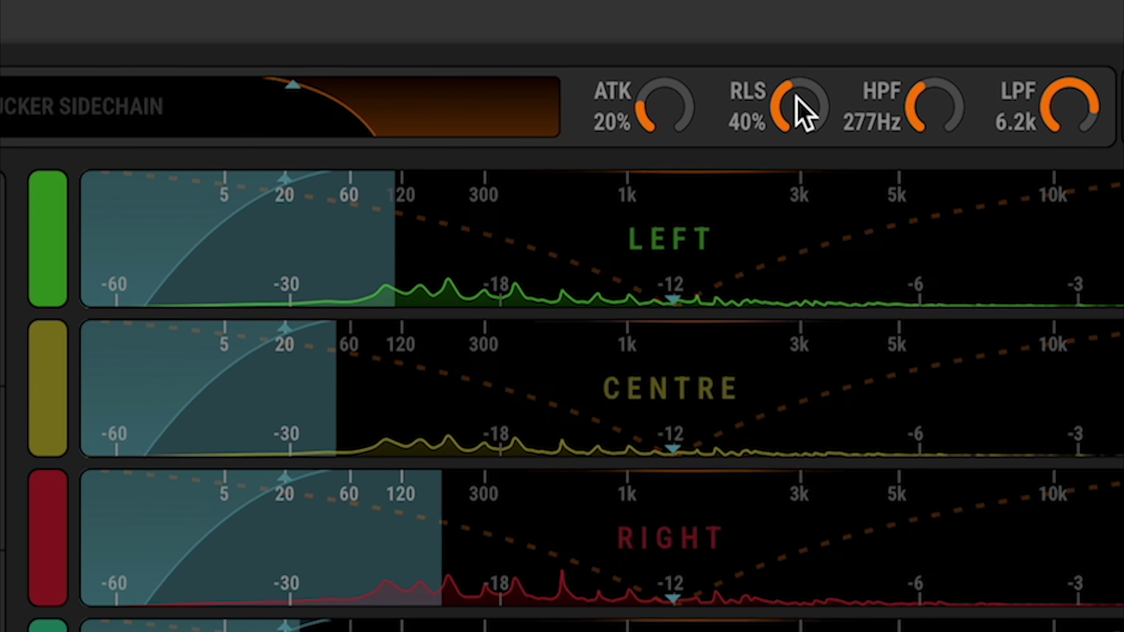
drag(792, 113, 813, 34)
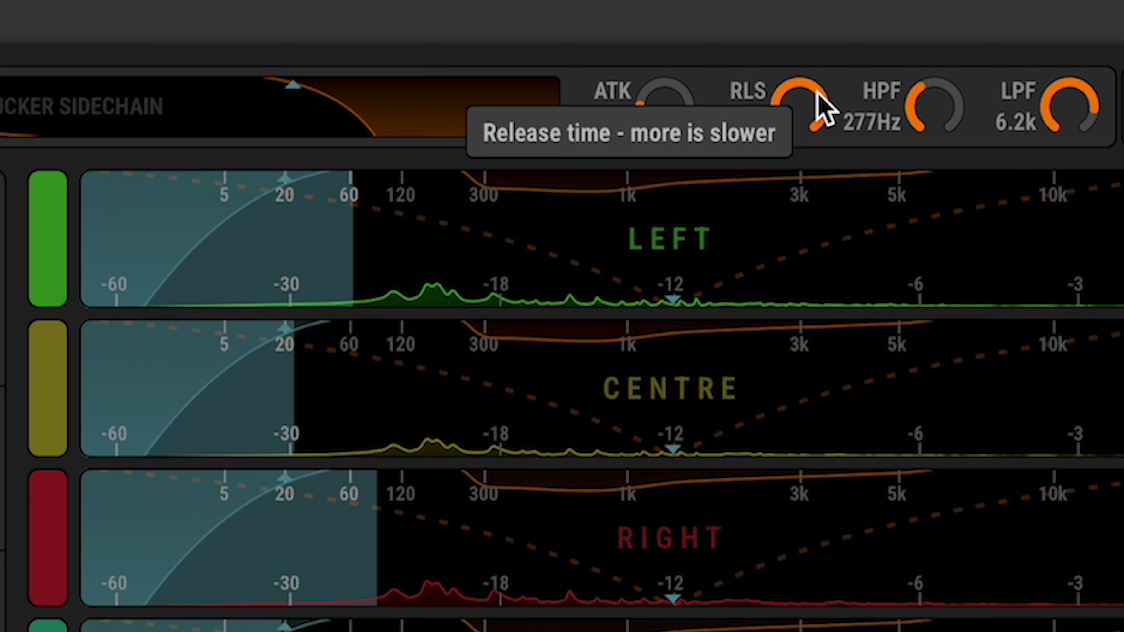
drag(664, 116, 667, 55)
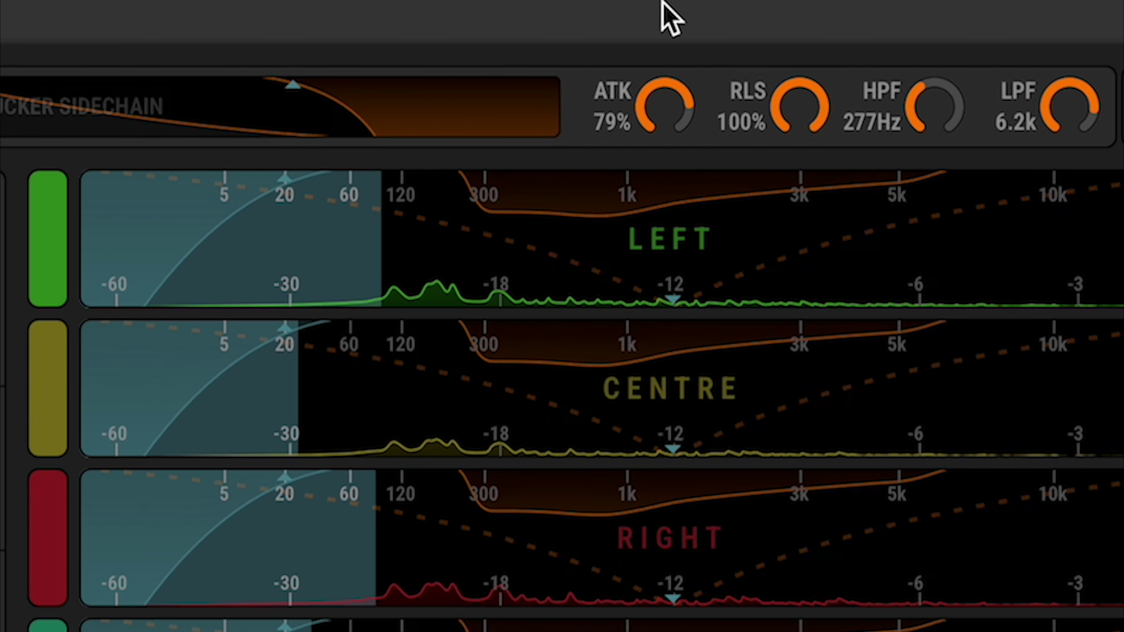
drag(668, 105, 660, 310)
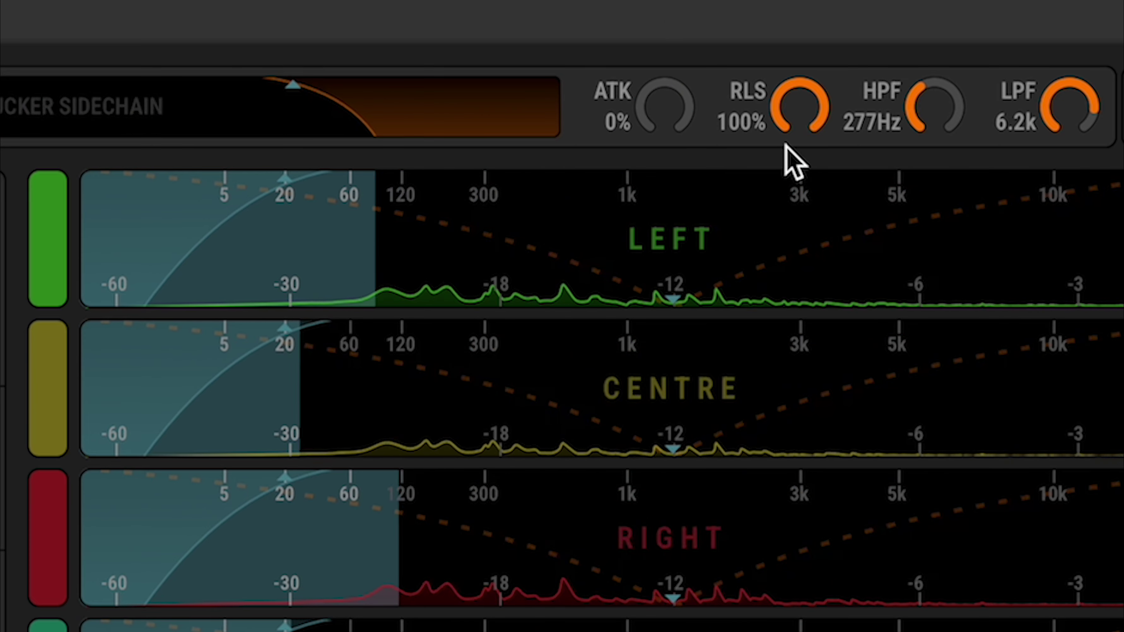
drag(793, 152, 772, 470)
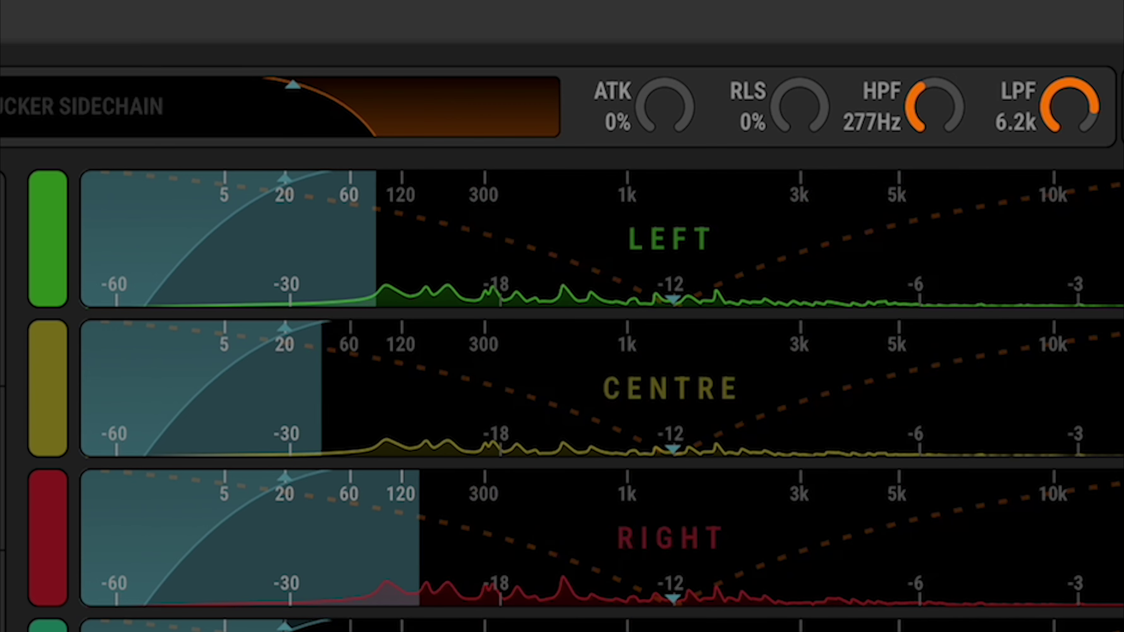
Step: Narrow the ducker's listening band to 783 Hz through 885 Hz
drag(934, 106, 928, 46)
drag(1061, 87, 1051, 211)
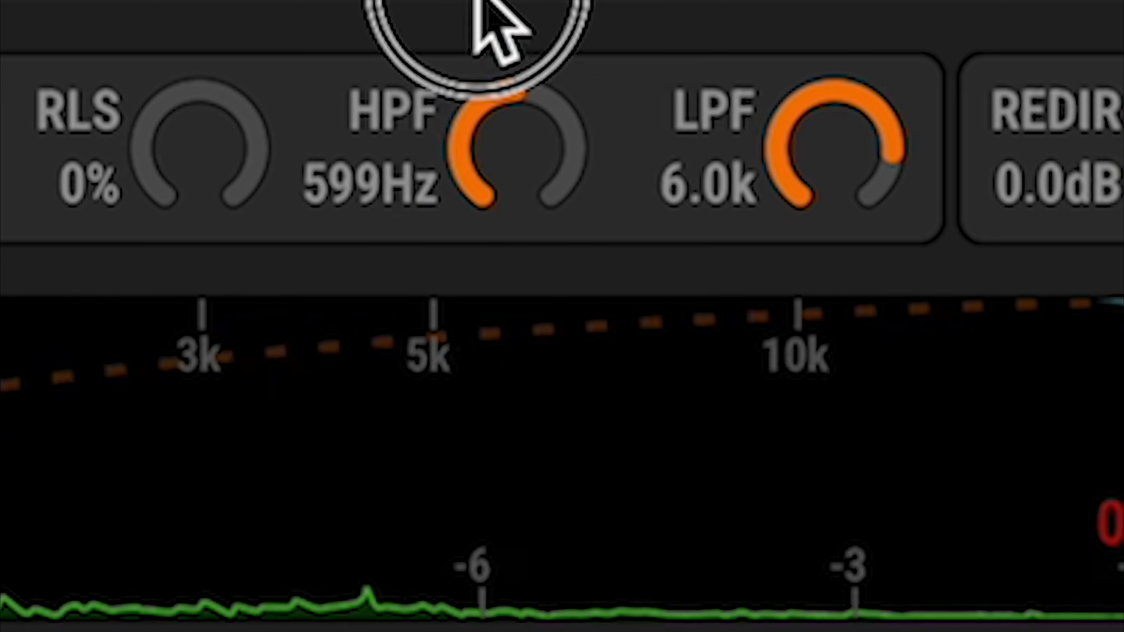
drag(765, 352, 742, 483)
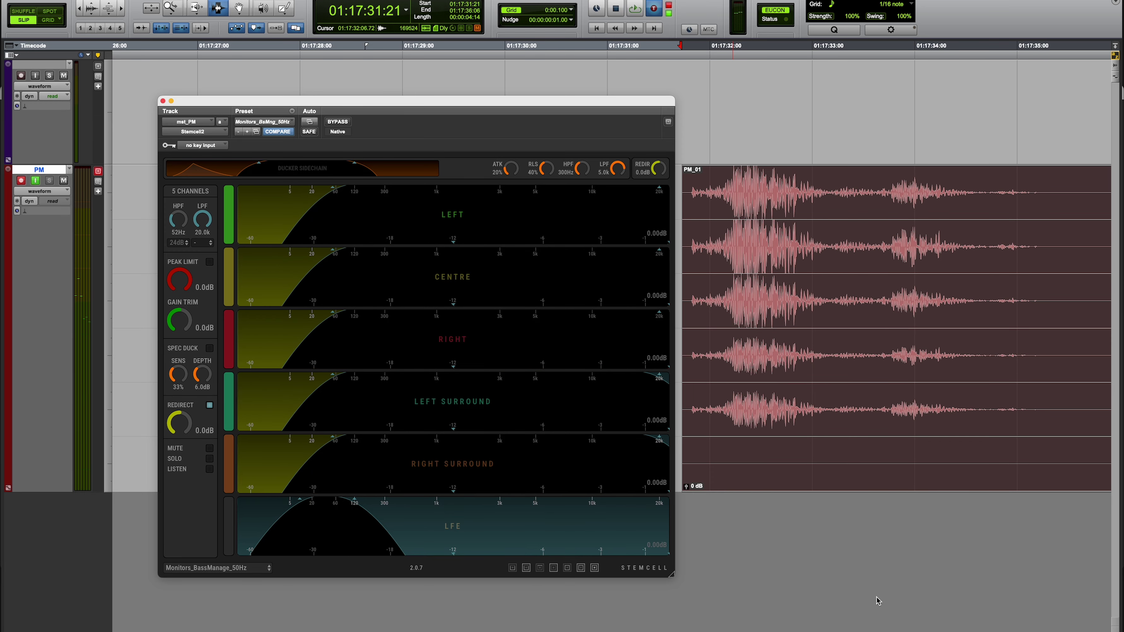
Step: Start playback and turn on redirect for the LFE channel
key(space)
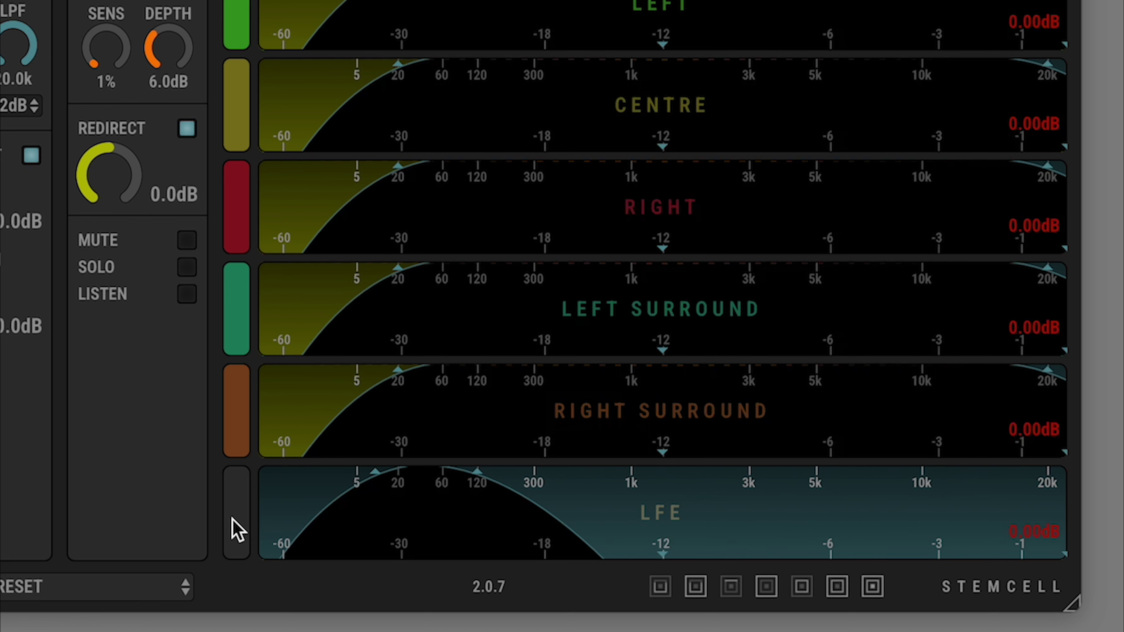
click(234, 522)
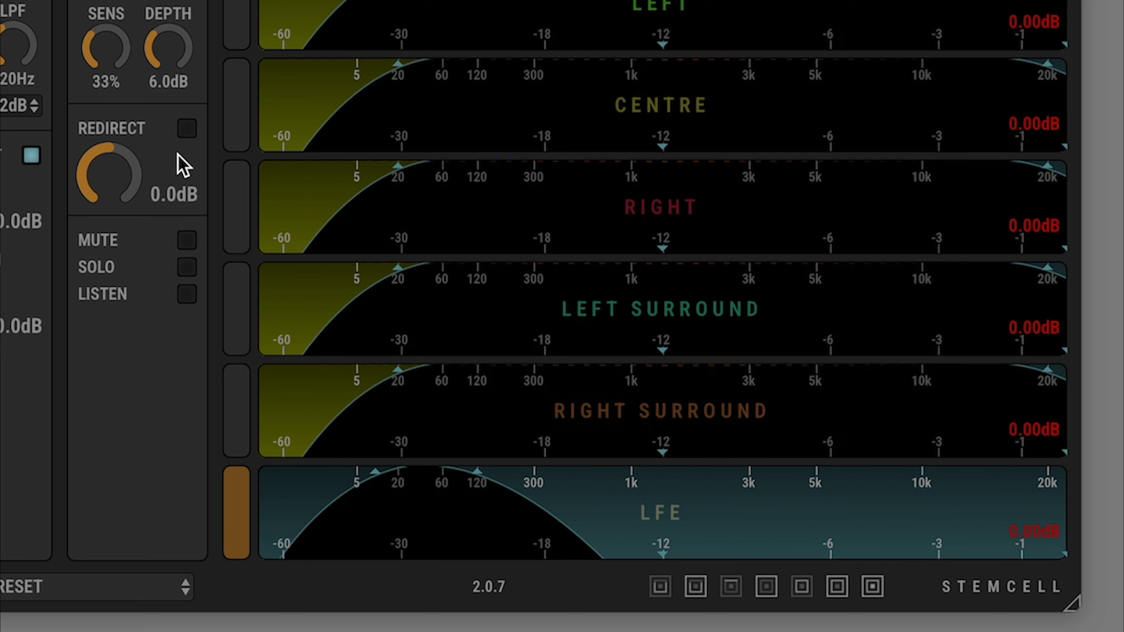
click(186, 129)
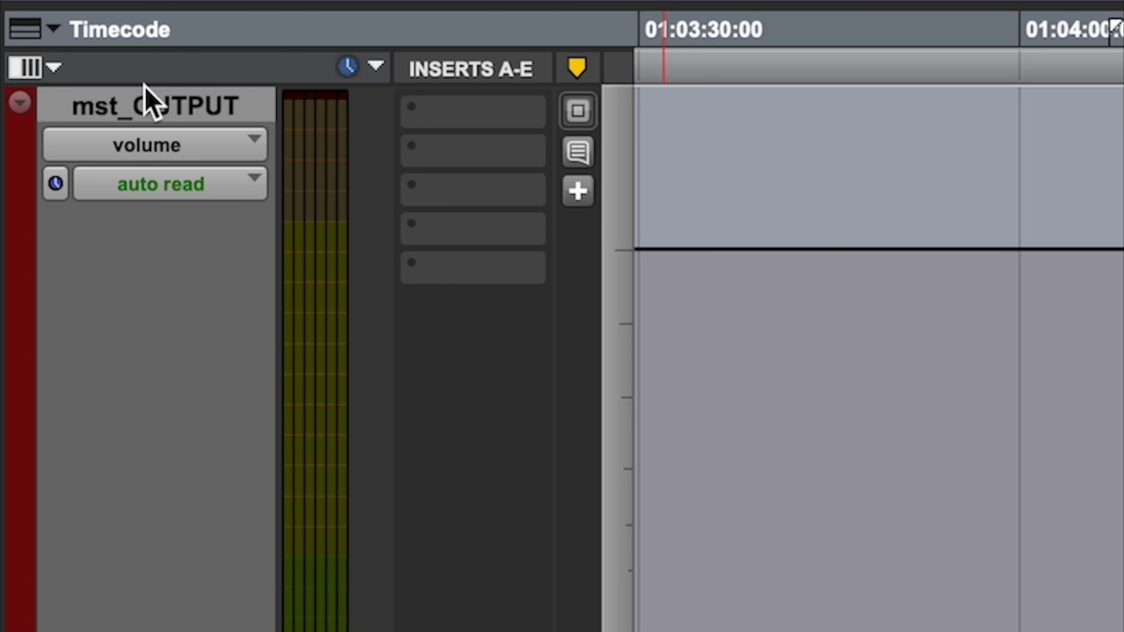
Step: Insert Stemcell2 on the mst_OUTPUT track and lower its redirect level to -3.3 dB
click(147, 106)
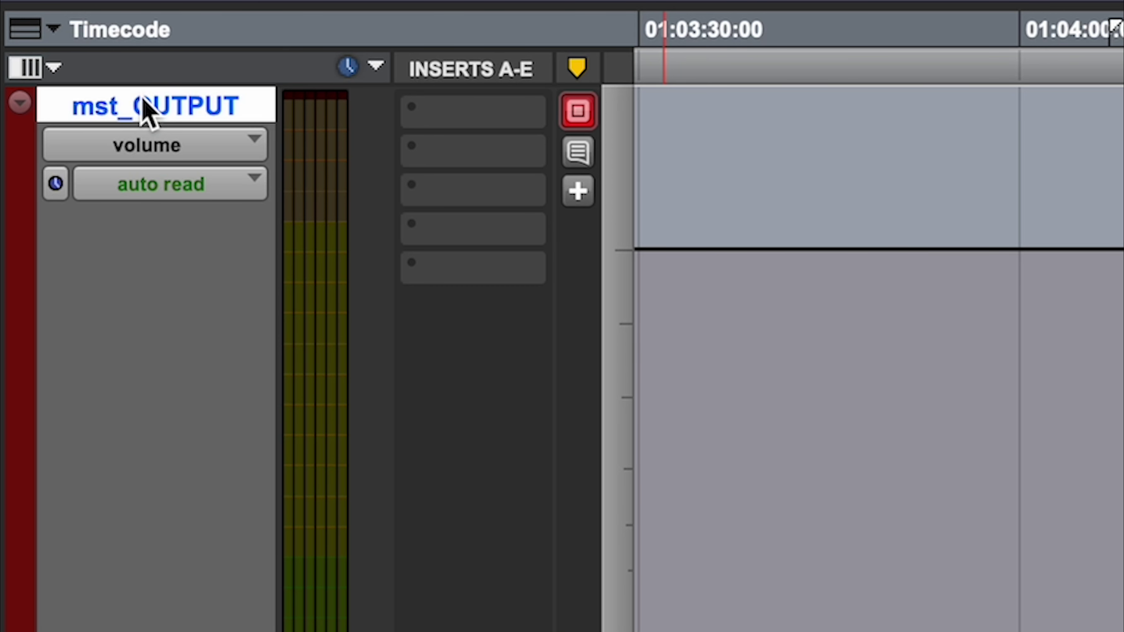
click(409, 113)
mouse_move(544, 118)
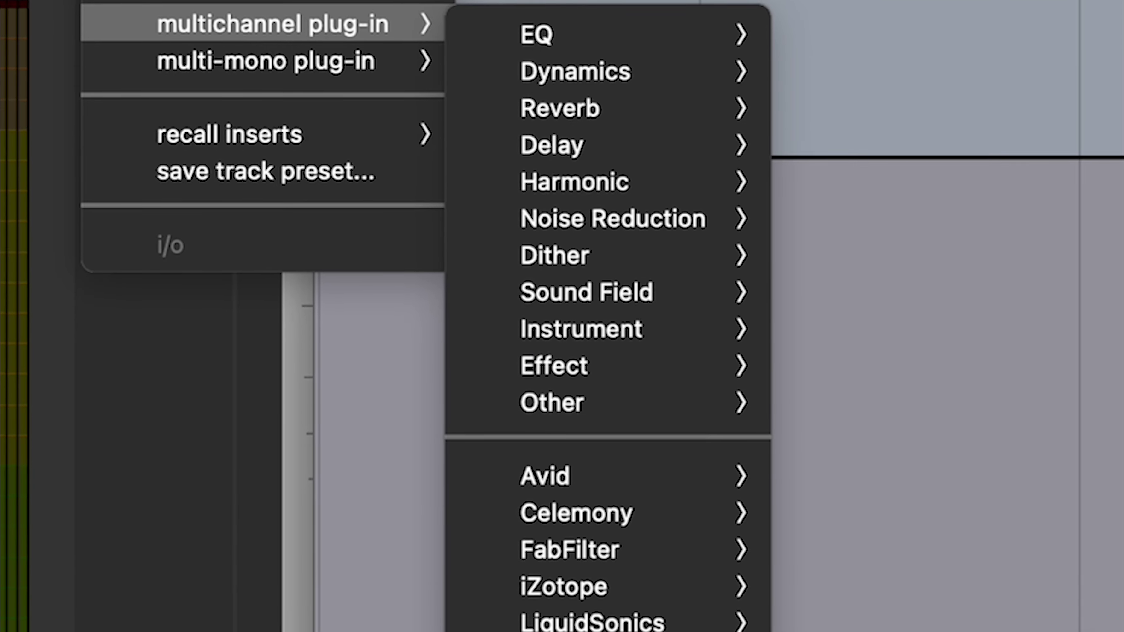
mouse_move(610, 631)
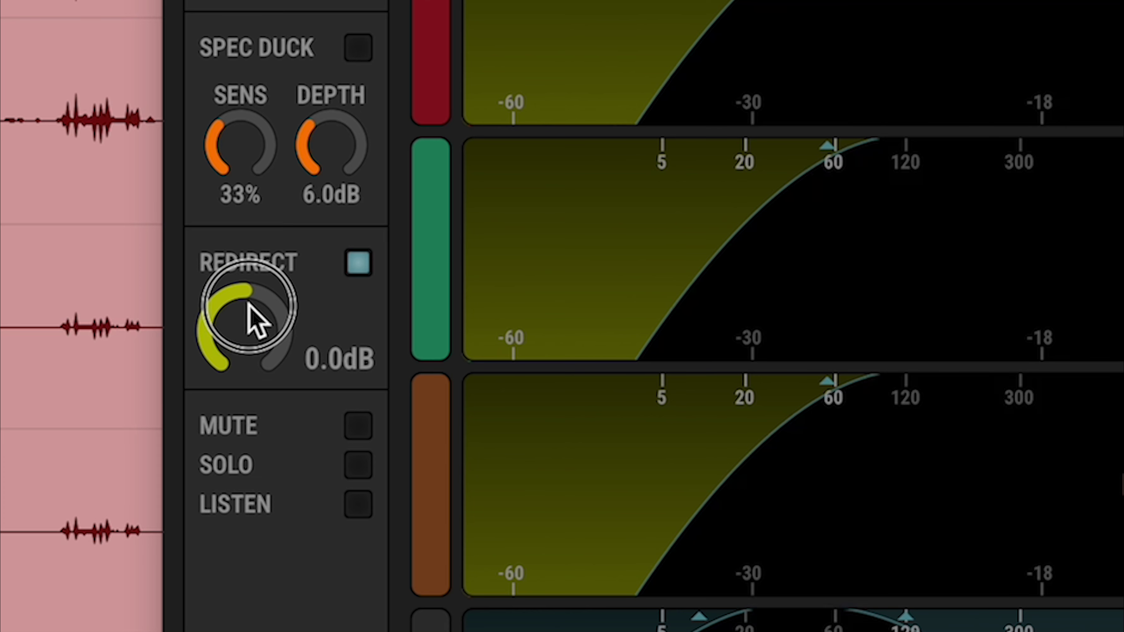
drag(249, 304, 249, 347)
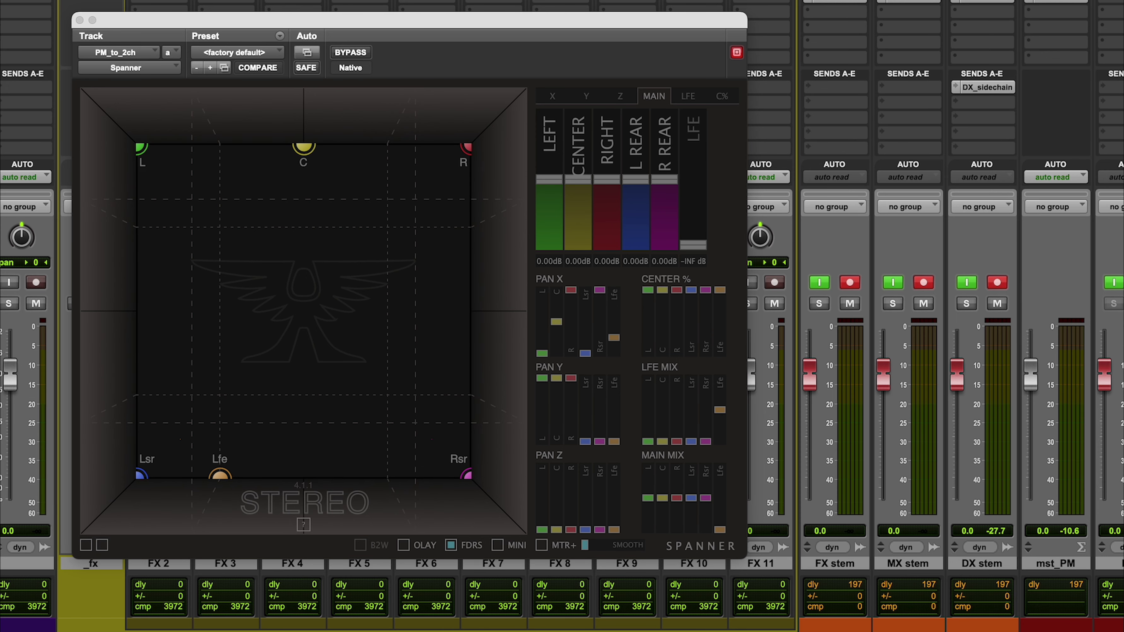
Step: Try high-pass slopes 12, 36, 48 dB and OFF, then enable redirect on both channels
click(120, 330)
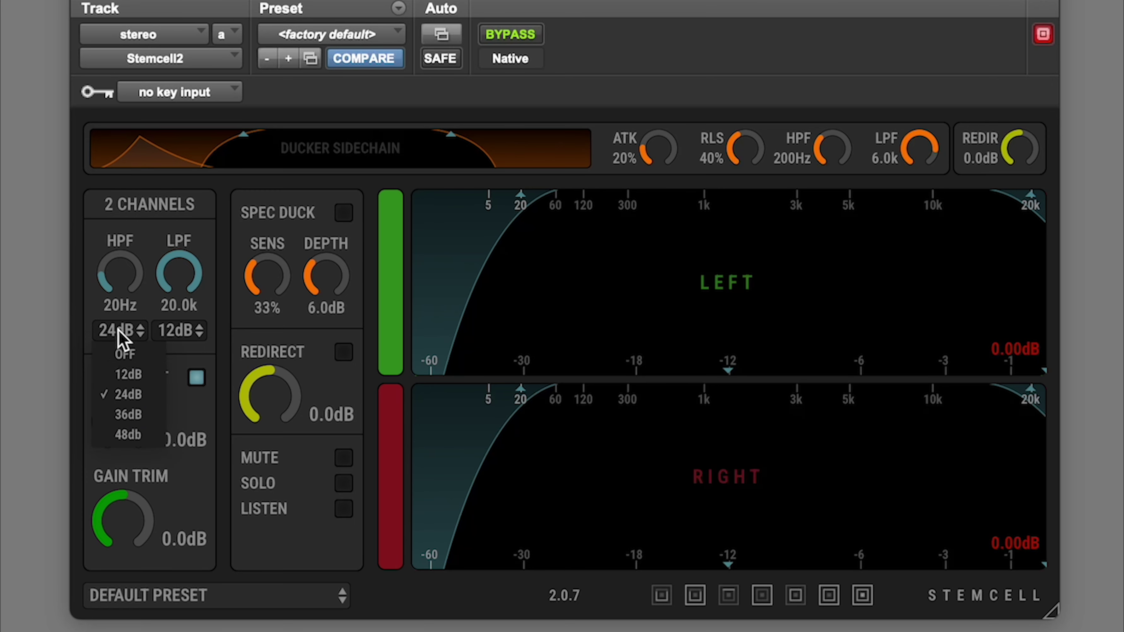
click(140, 366)
click(131, 332)
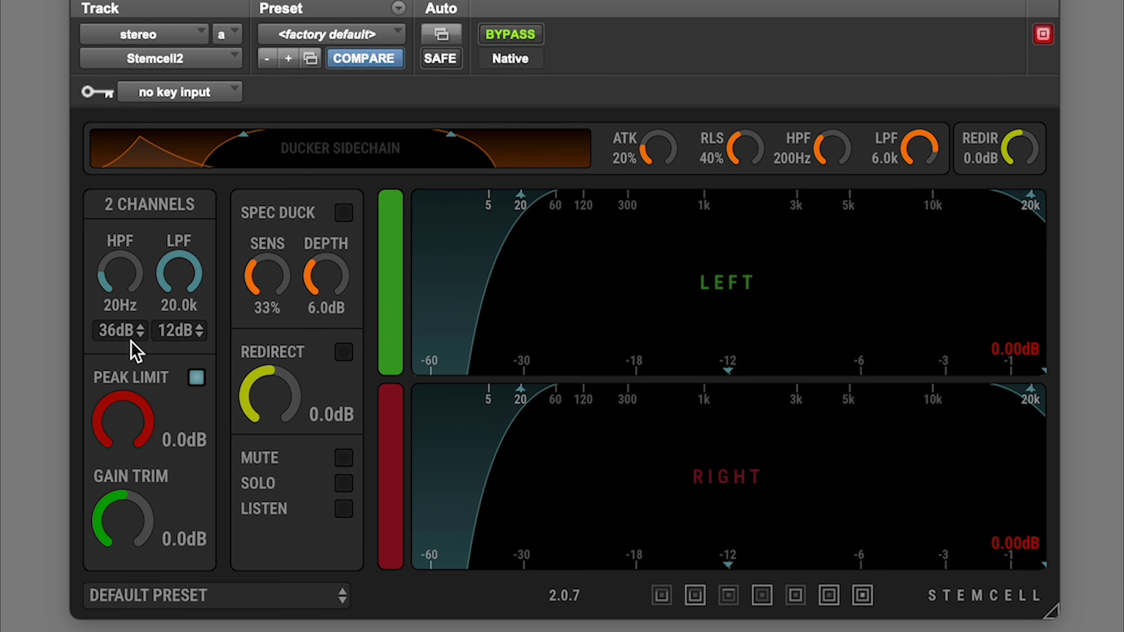
click(518, 200)
click(519, 200)
click(519, 200)
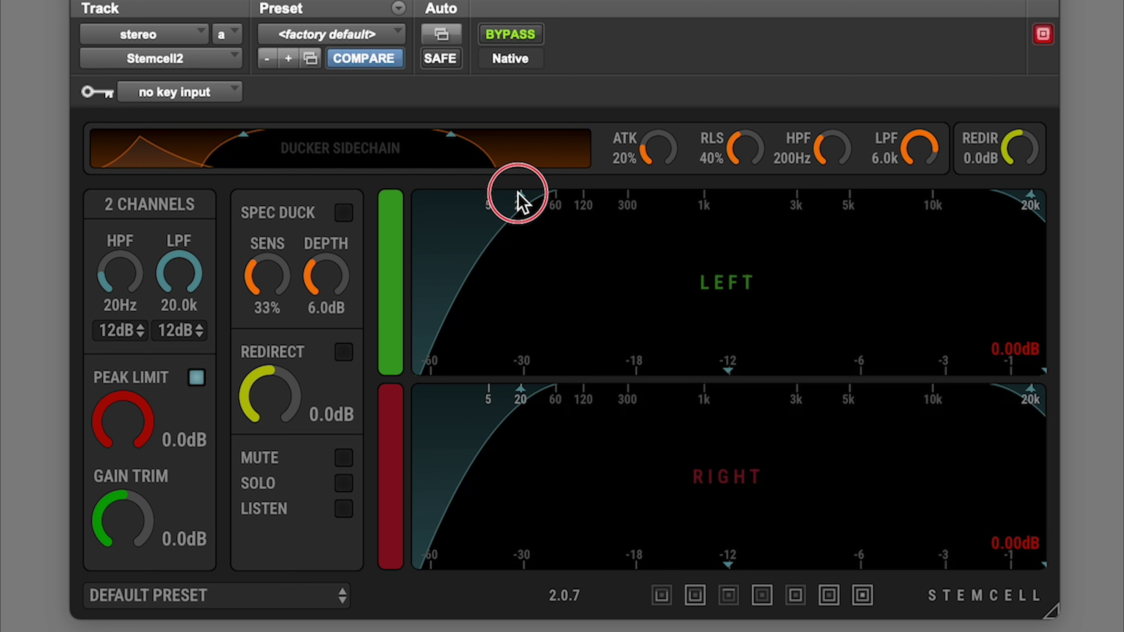
click(519, 200)
click(520, 201)
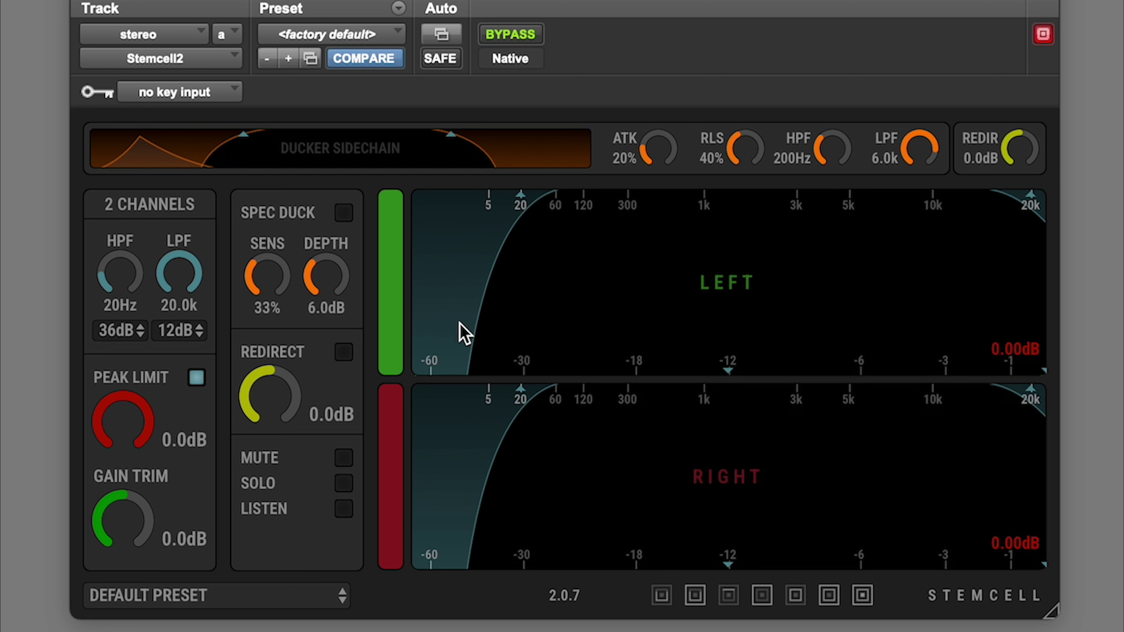
click(344, 352)
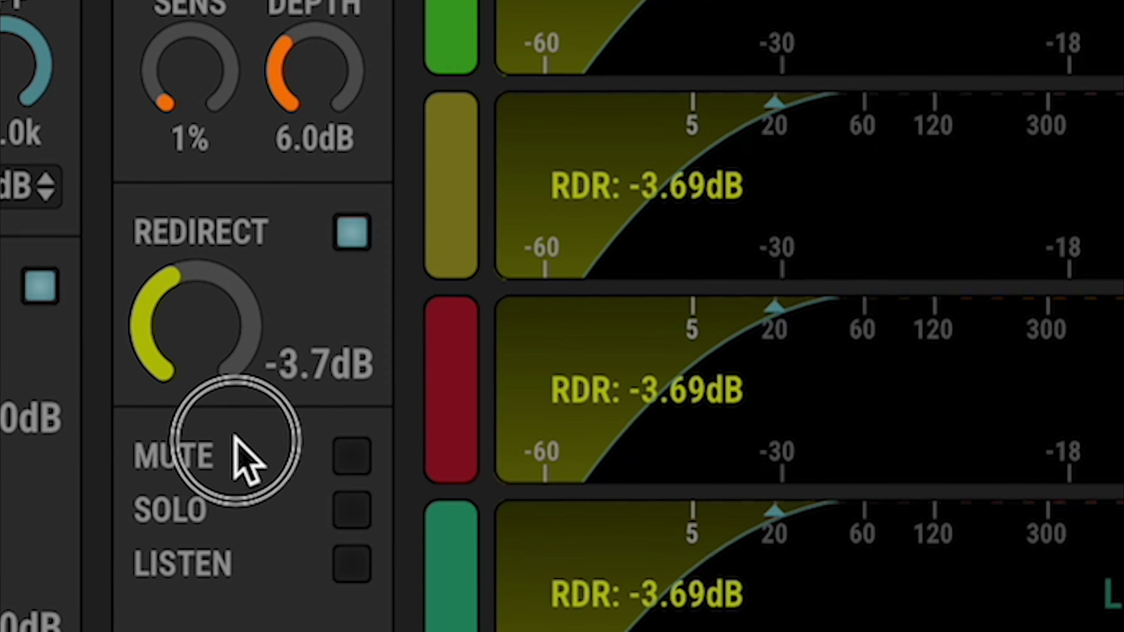
Step: Sweep redirect gain from near silence to about +7.9 dB, then set LFE redirect to -3.9 dB
drag(296, 456, 290, 527)
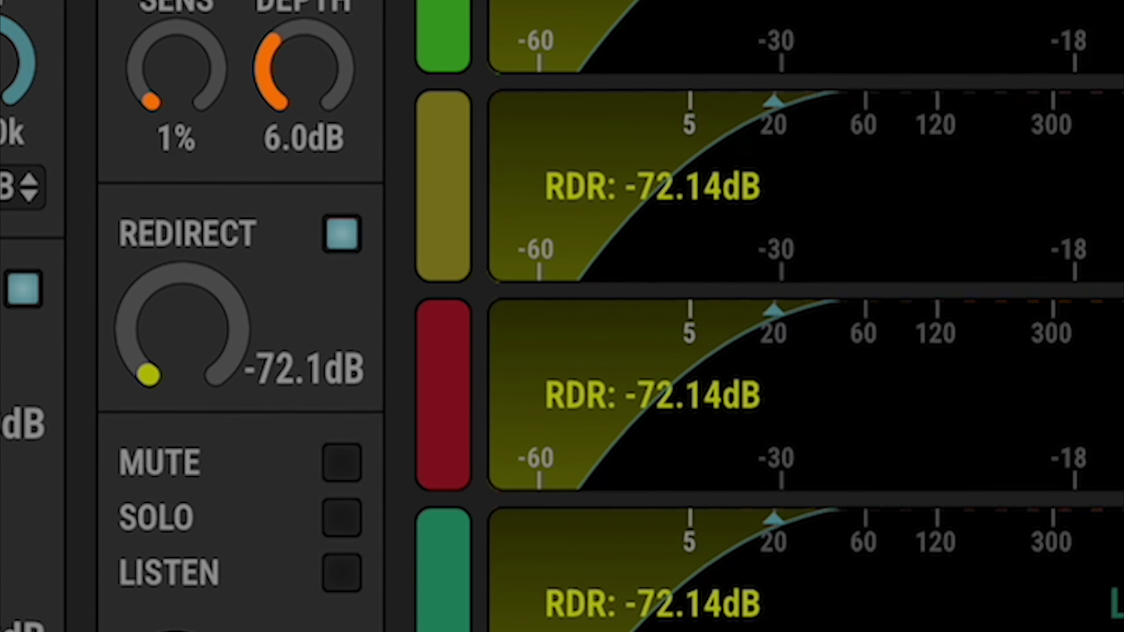
drag(155, 531, 143, 139)
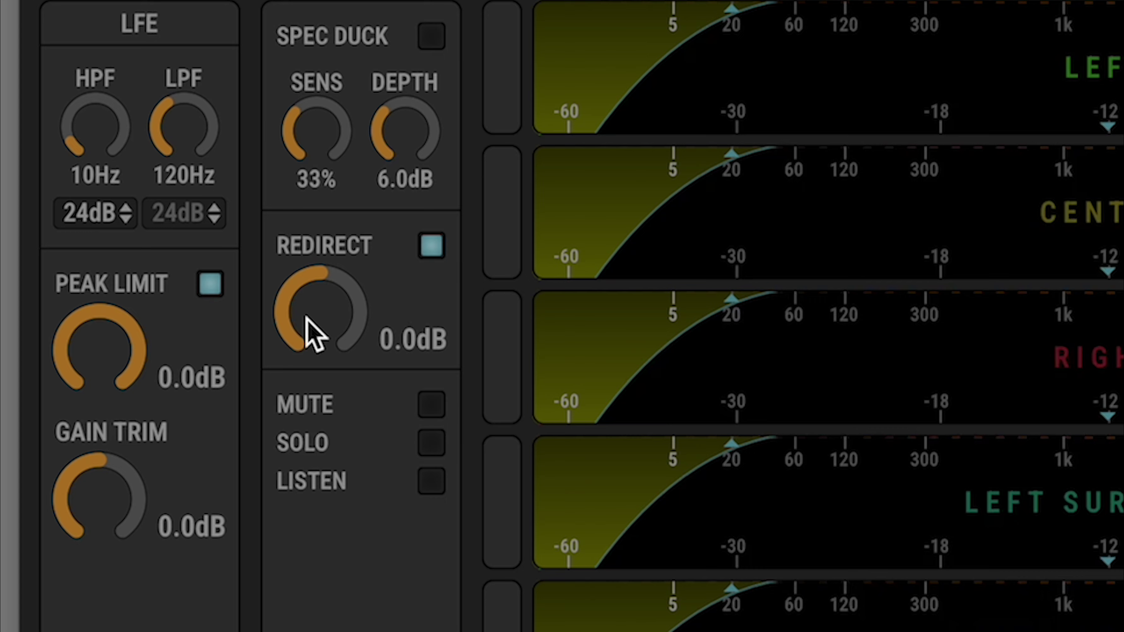
drag(279, 291, 270, 197)
drag(325, 42, 301, 464)
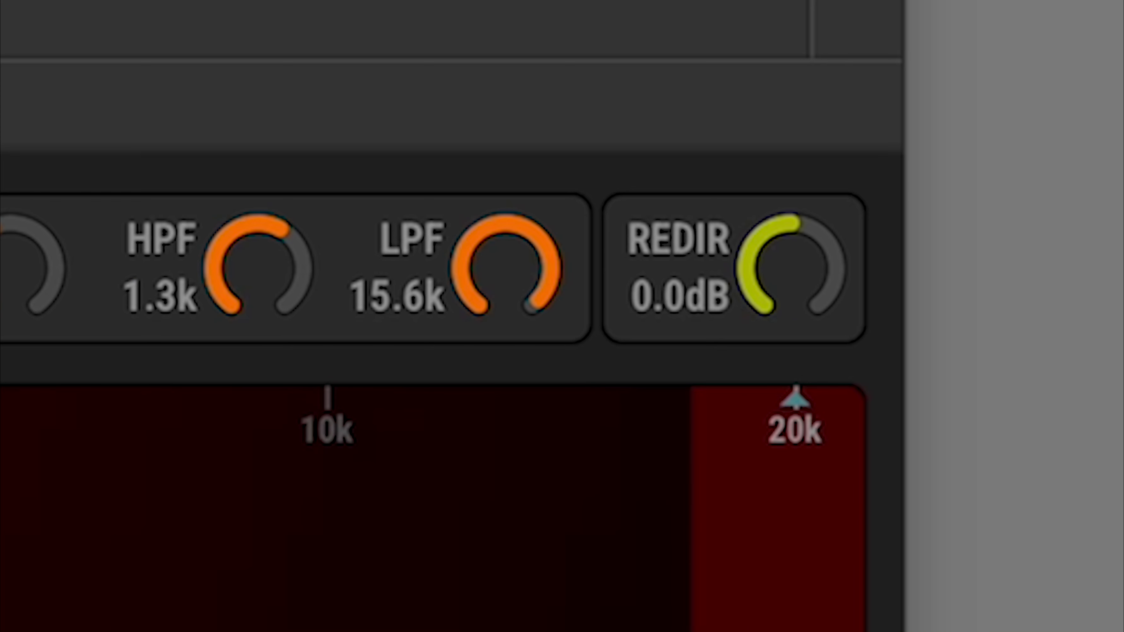
drag(451, 248, 449, 219)
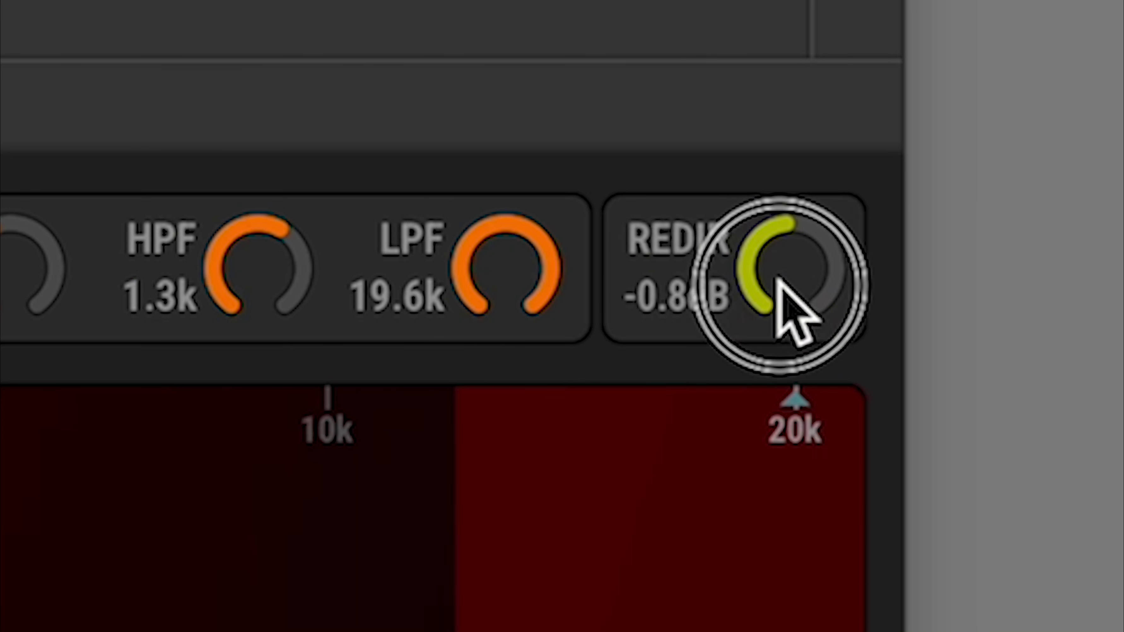